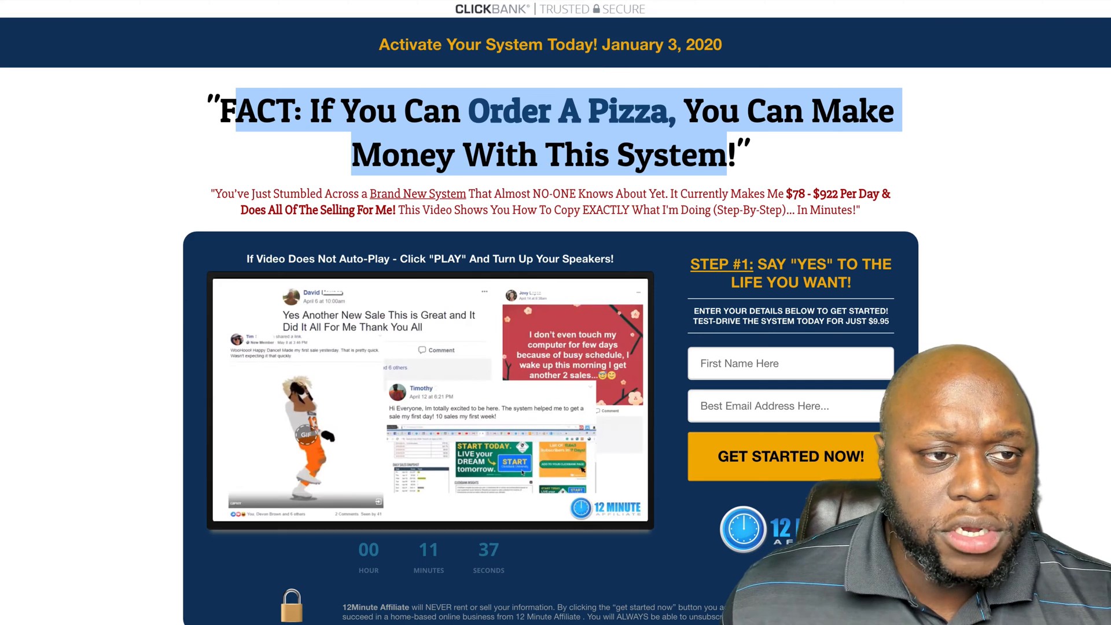
Step: In the ClickBank marketplace, open the HopLink Generator for The 12 Minute Affiliate System and bring its window fully into view
{"action": "key", "text": "ctrl+shift+Tab"}
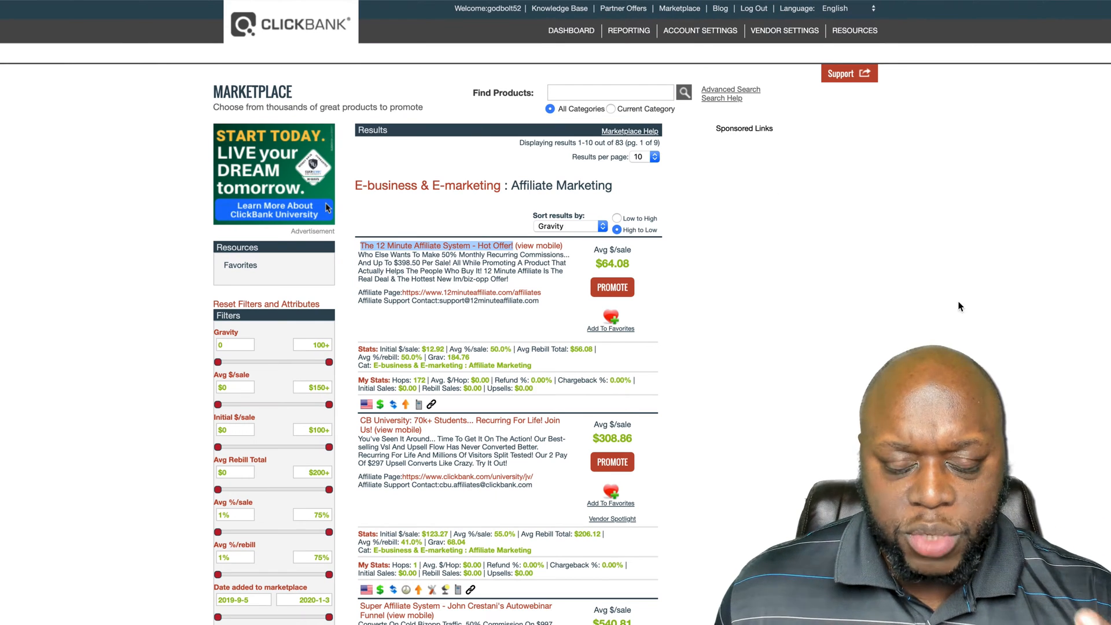
{"action": "left_click", "coordinate": [616, 291]}
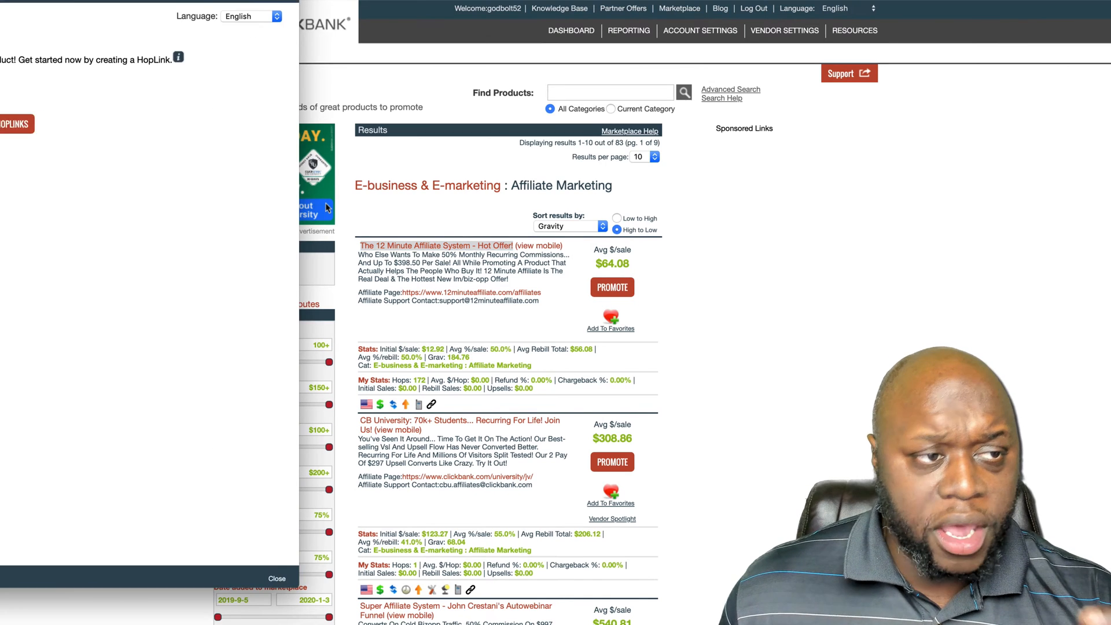
{"action": "left_click_drag", "start_coordinate": [0, 0], "coordinate": [292, 130]}
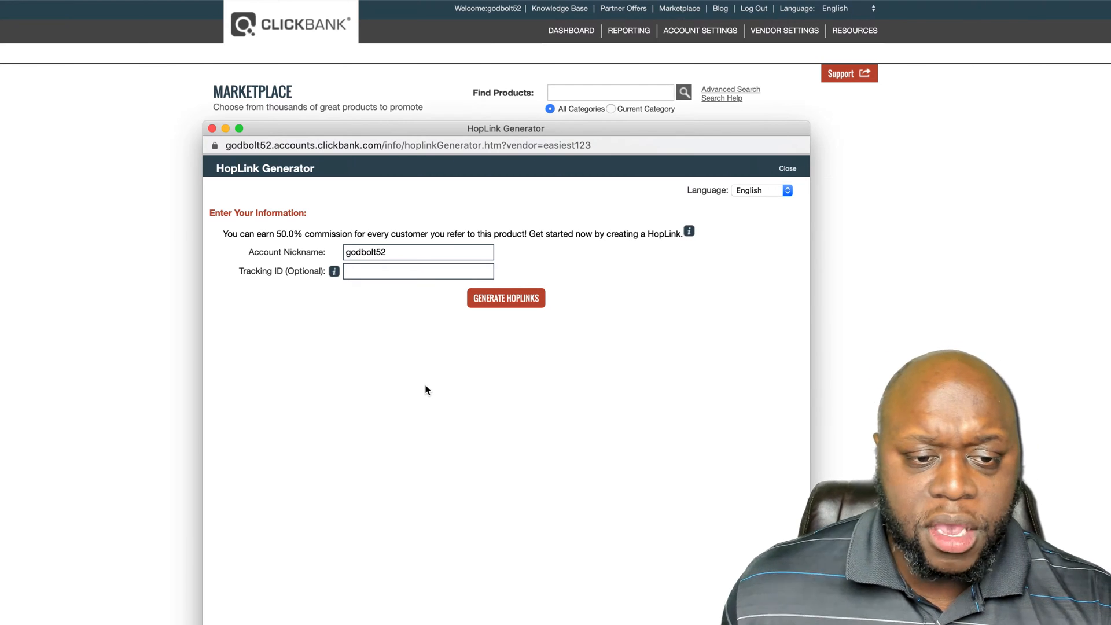
Step: Generate a HopLink with the tracking ID YTAds and dismiss the generator window
{"action": "left_click", "coordinate": [404, 270]}
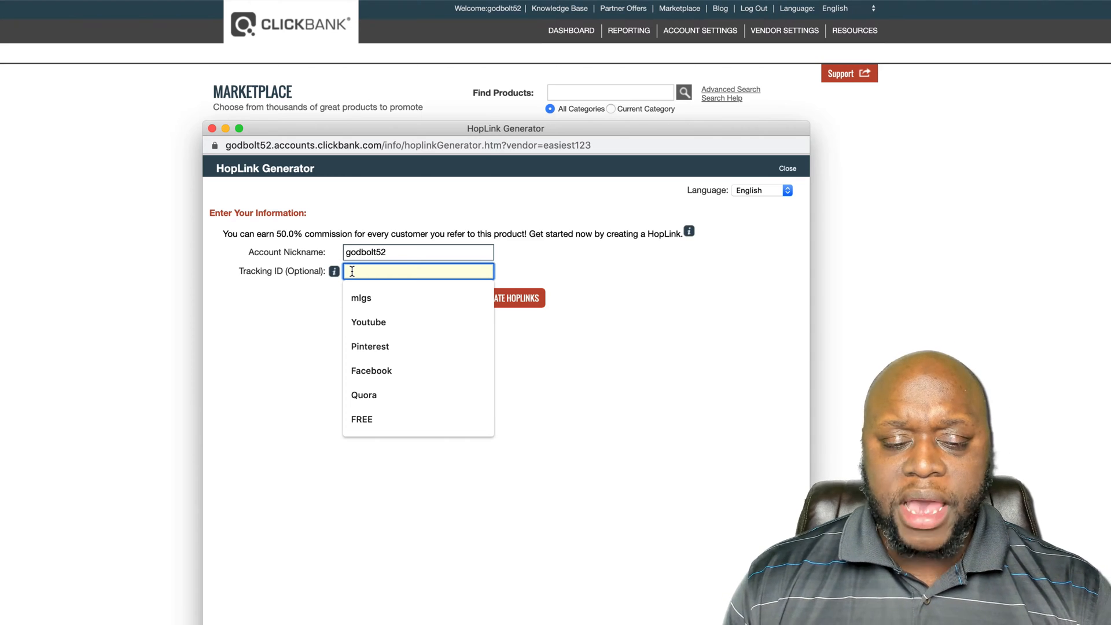
{"action": "type", "text": "YT"}
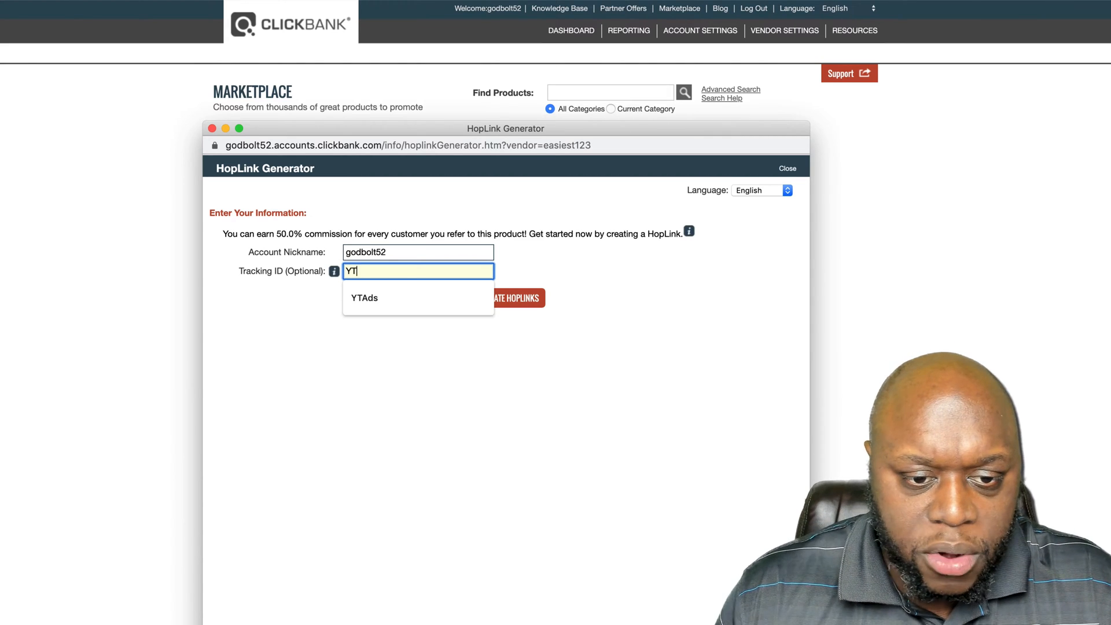
{"action": "left_click", "coordinate": [359, 297]}
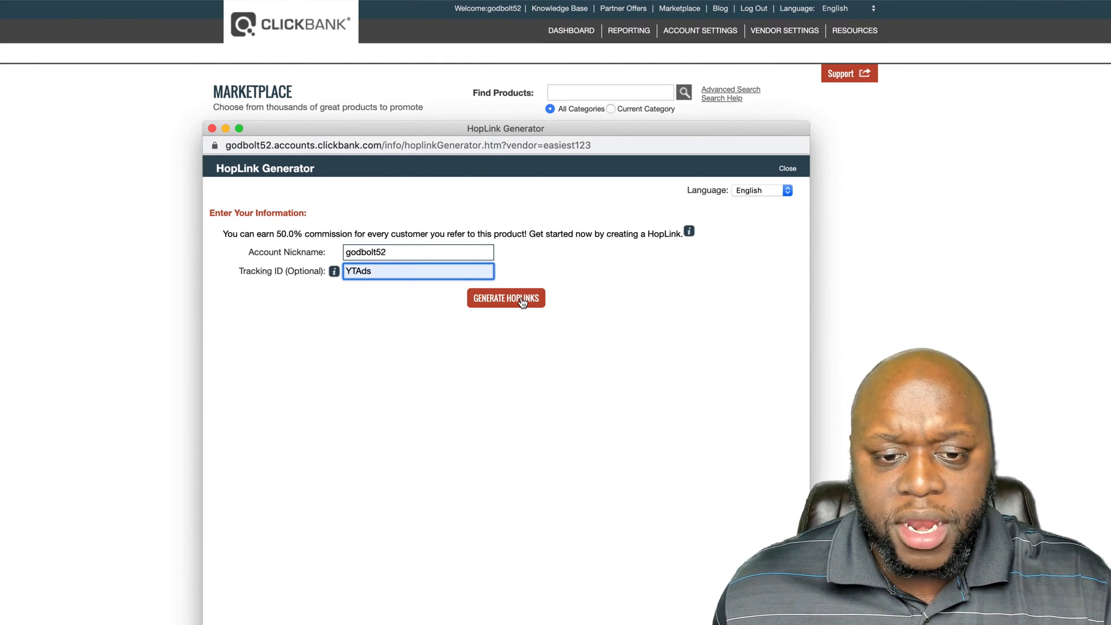
{"action": "left_click", "coordinate": [523, 299]}
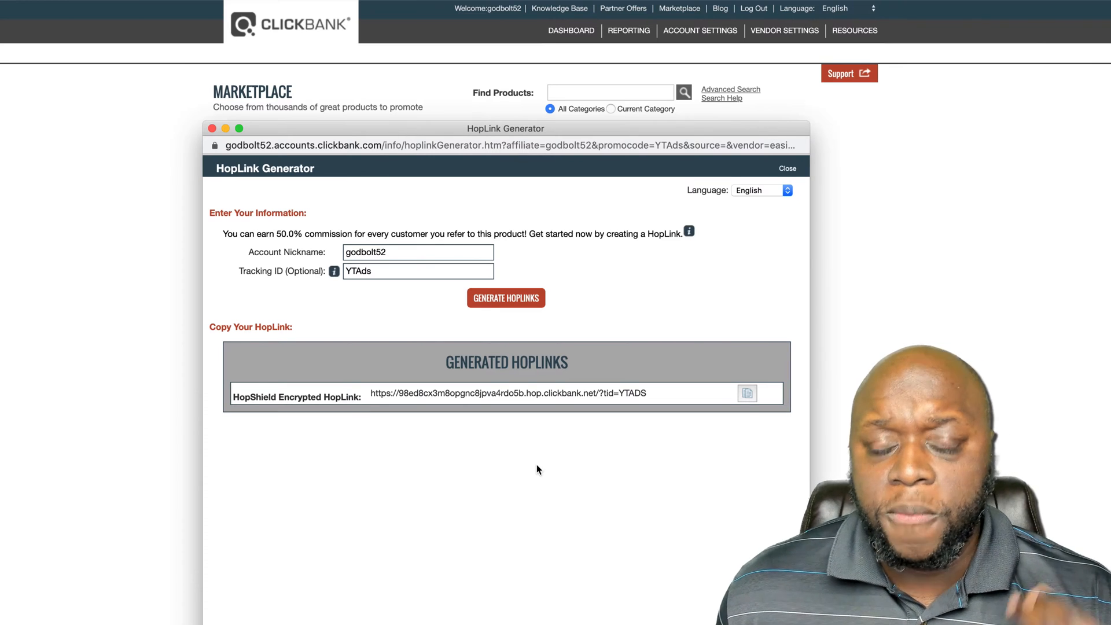
{"action": "left_click_drag", "start_coordinate": [379, 133], "coordinate": [634, 159]}
{"action": "left_click", "coordinate": [325, 203]}
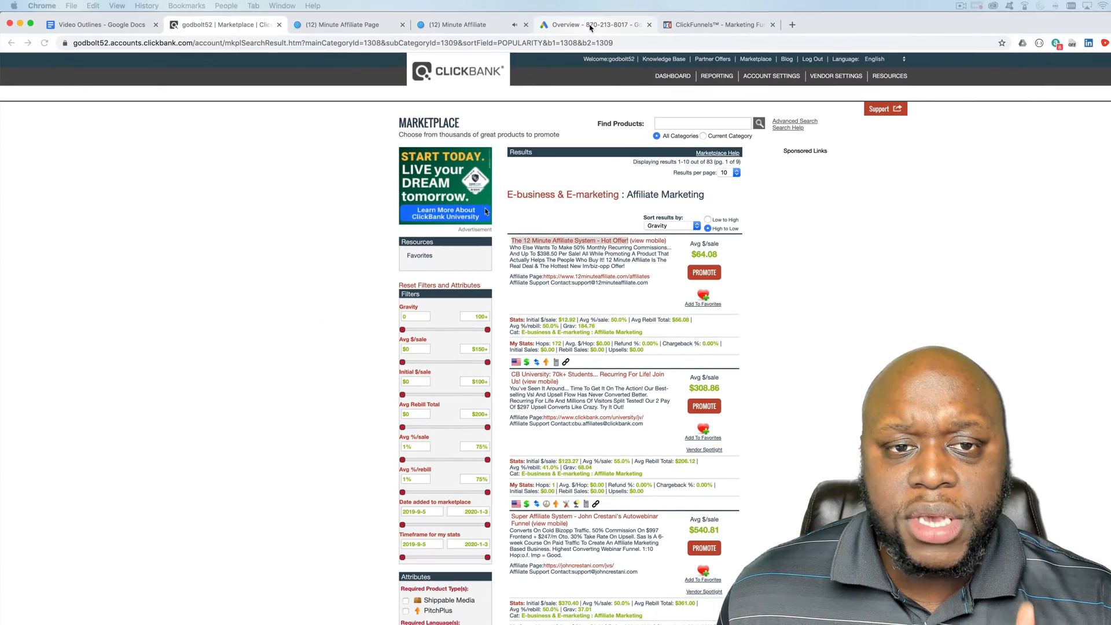
Step: Switch to Google Ads, list the video campaigns and start a new campaign
{"action": "left_click", "coordinate": [590, 25]}
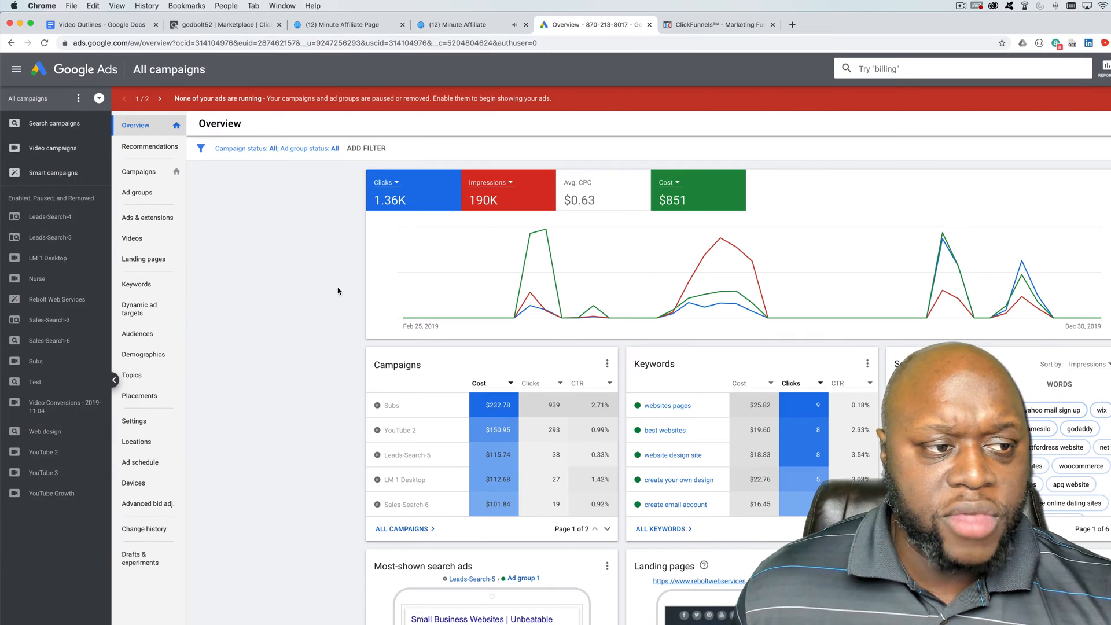
{"action": "left_click", "coordinate": [54, 150]}
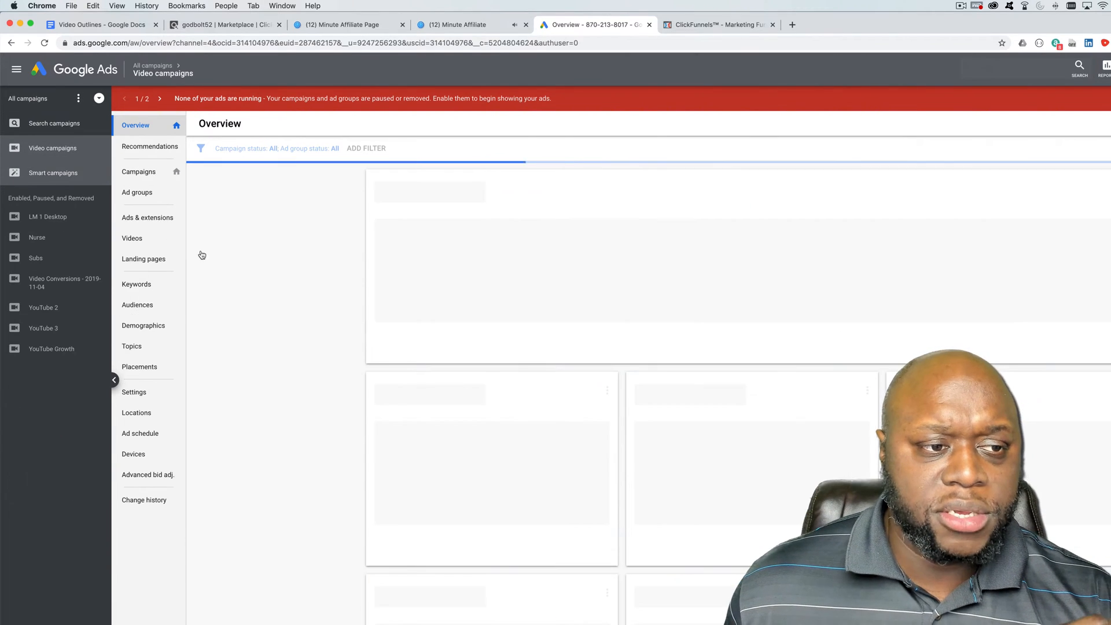
{"action": "left_click", "coordinate": [145, 176]}
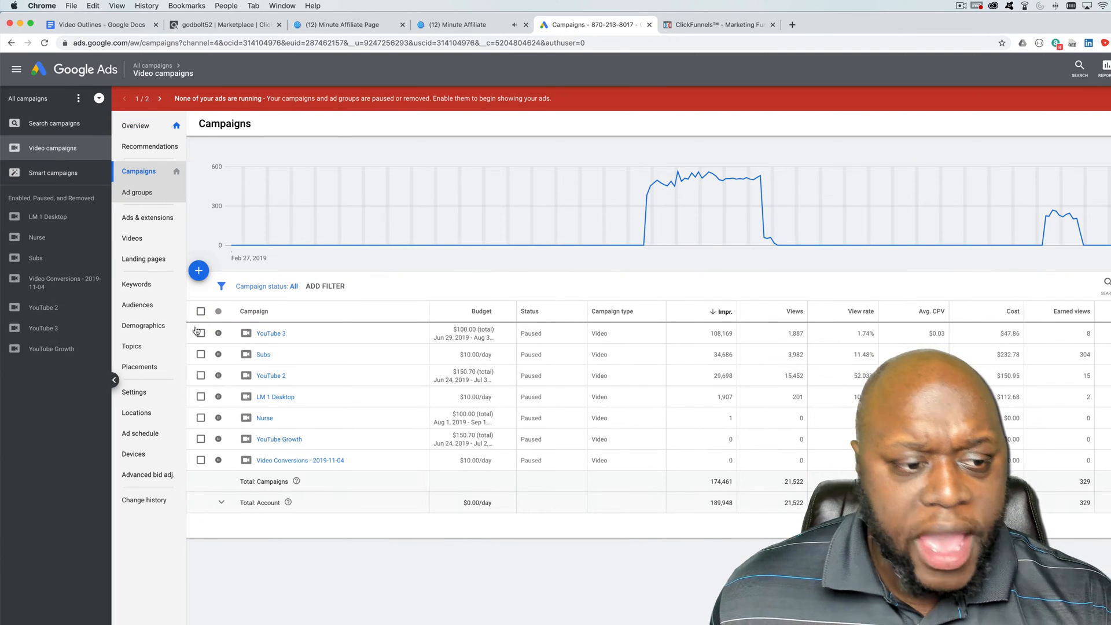
{"action": "left_click", "coordinate": [199, 271]}
{"action": "left_click", "coordinate": [265, 309]}
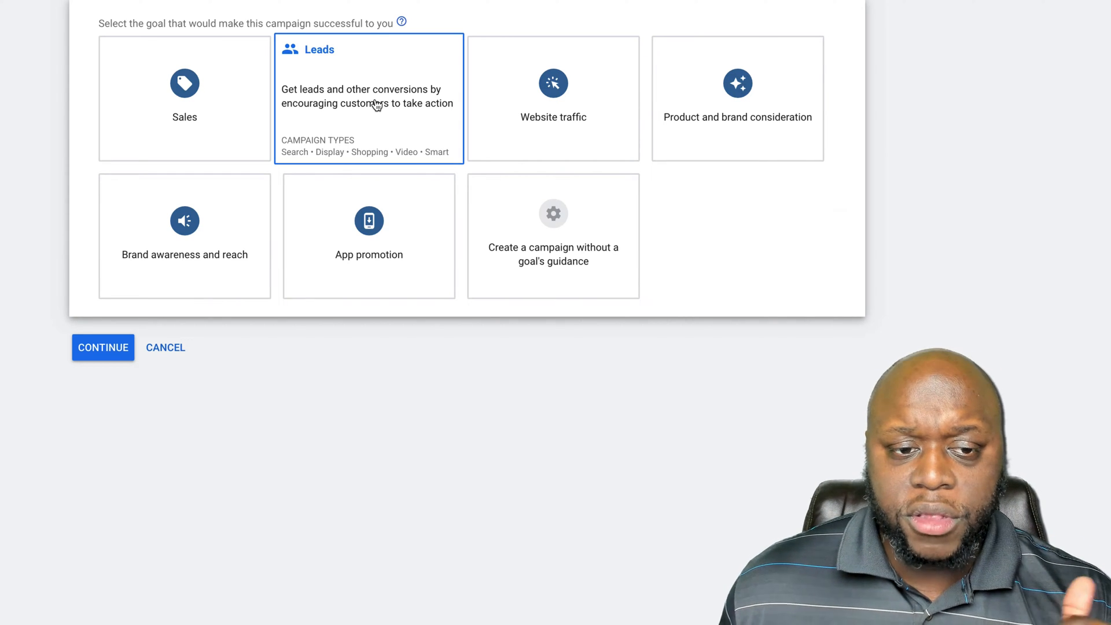
Step: Choose Leads as the campaign goal and Video as the campaign type, and proceed to the campaign settings
{"action": "left_click", "coordinate": [376, 104]}
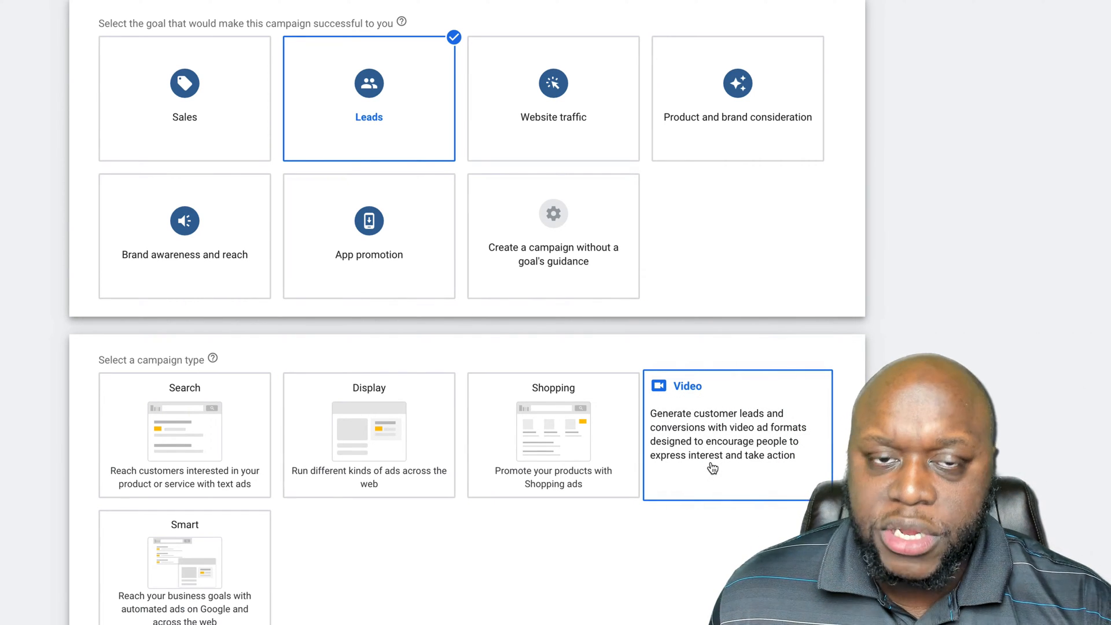
{"action": "mouse_move", "coordinate": [405, 443]}
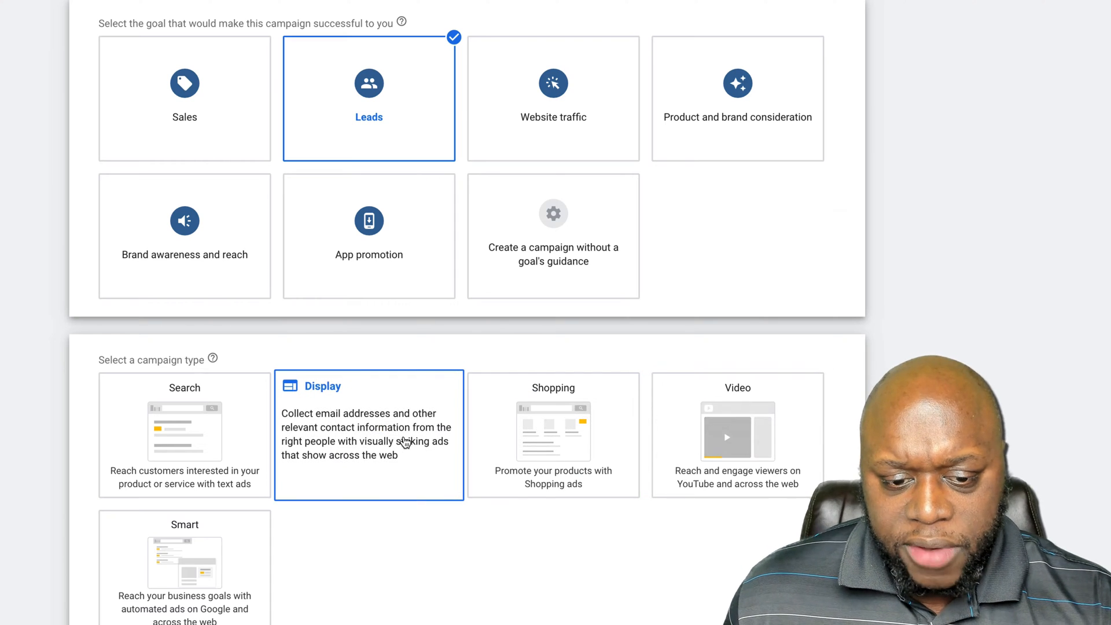
{"action": "left_click", "coordinate": [768, 441]}
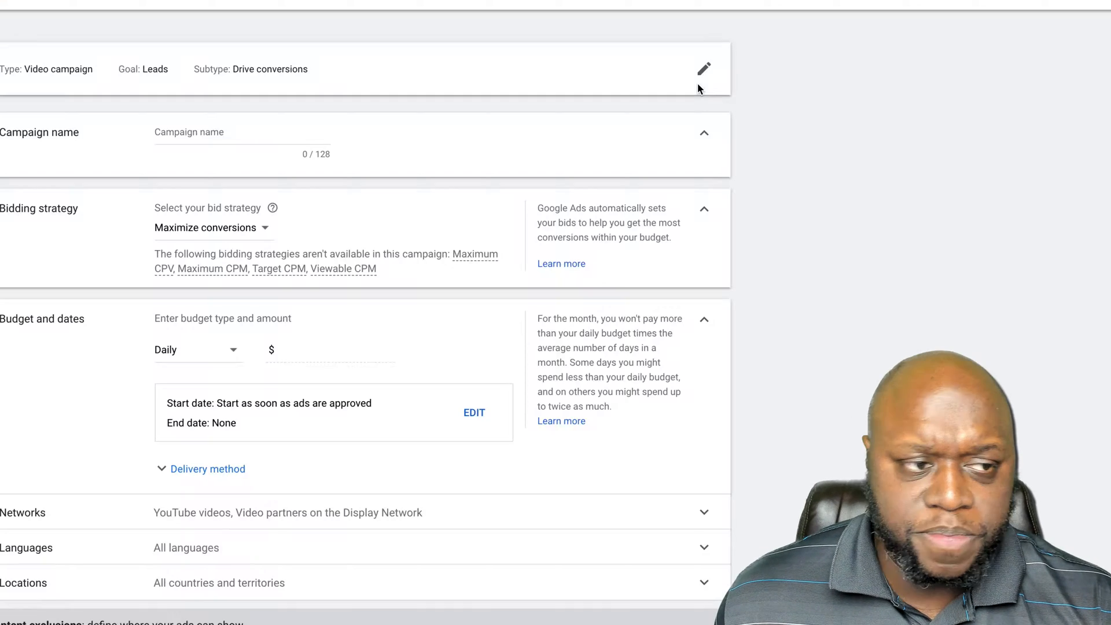
Step: Name the campaign 12 Min and set its daily budget to $5.00
{"action": "triple_click", "coordinate": [317, 131]}
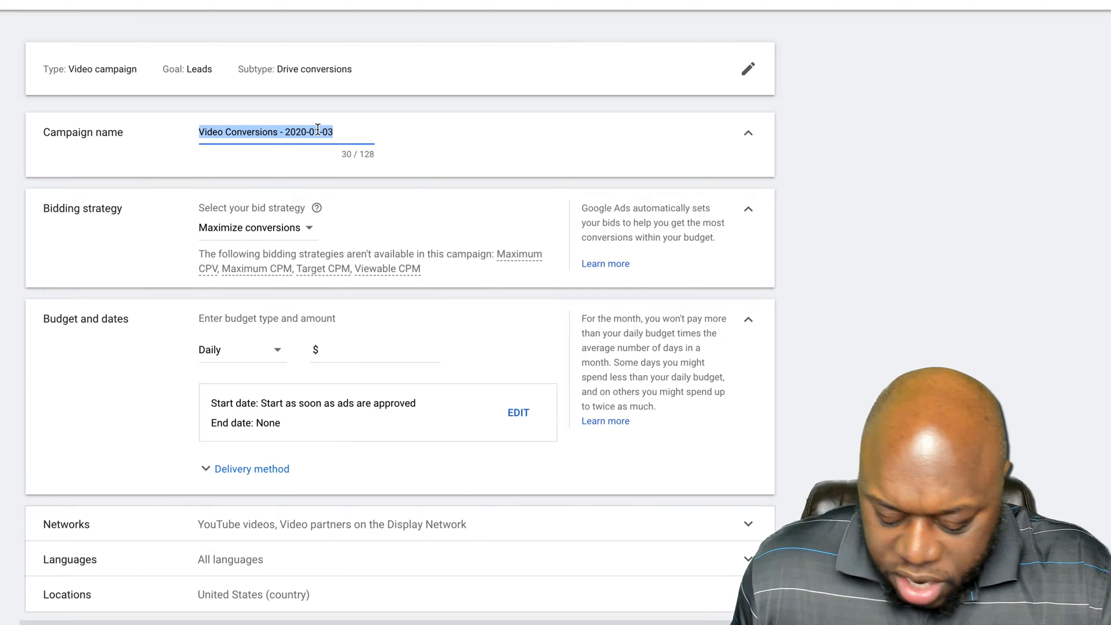
{"action": "type", "text": "12 Min"}
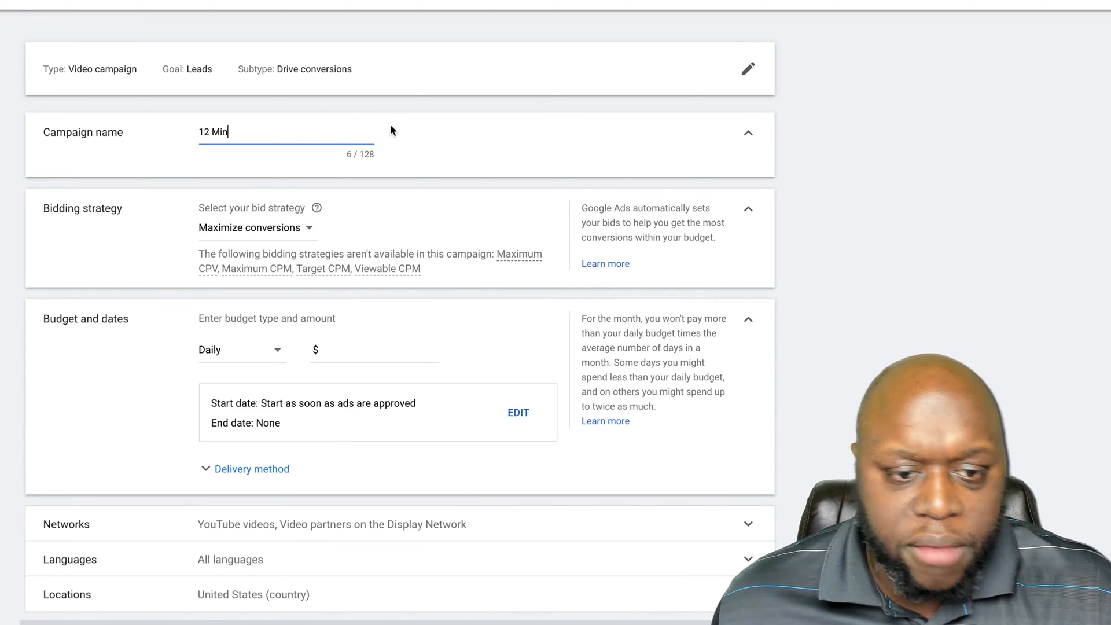
{"action": "scroll", "coordinate": [815, 373], "scroll_direction": "down", "scroll_amount": 1}
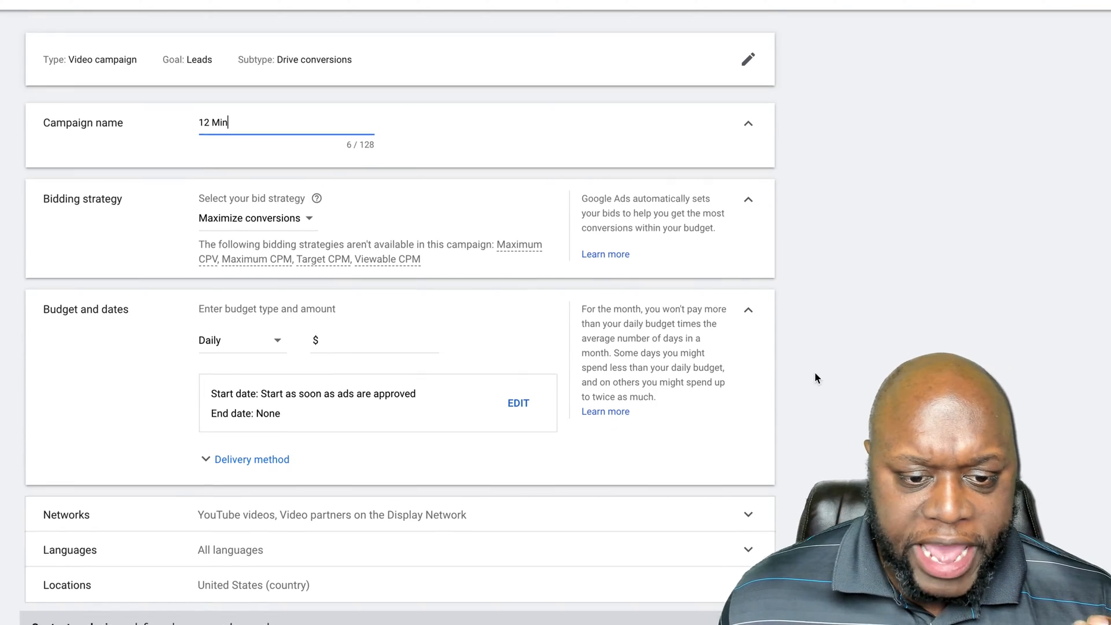
{"action": "left_click", "coordinate": [354, 323]}
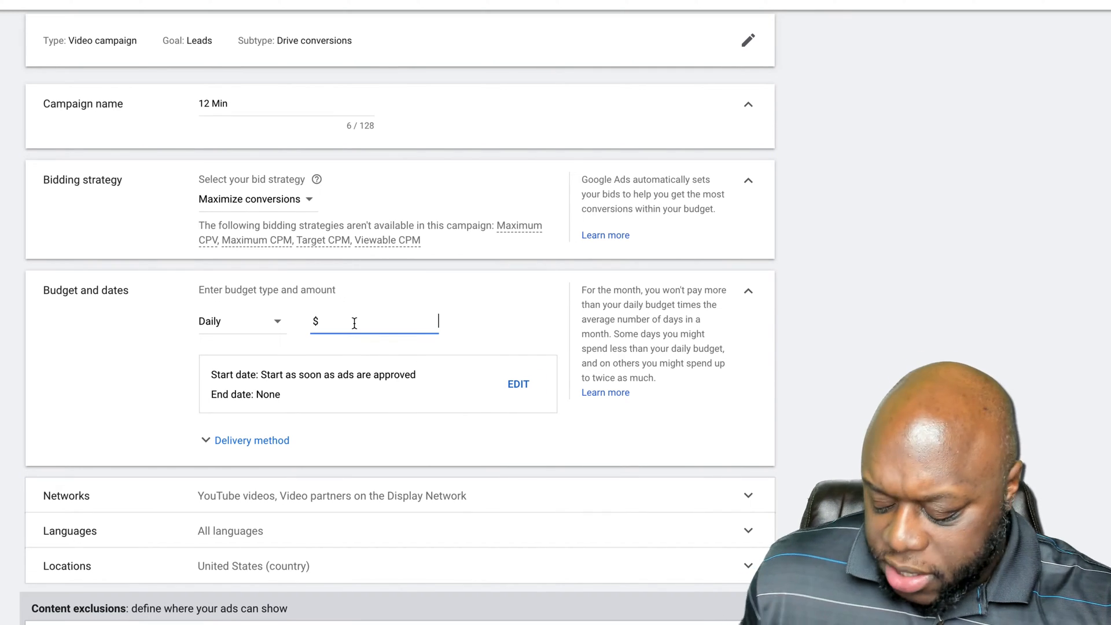
{"action": "type", "text": "5.00"}
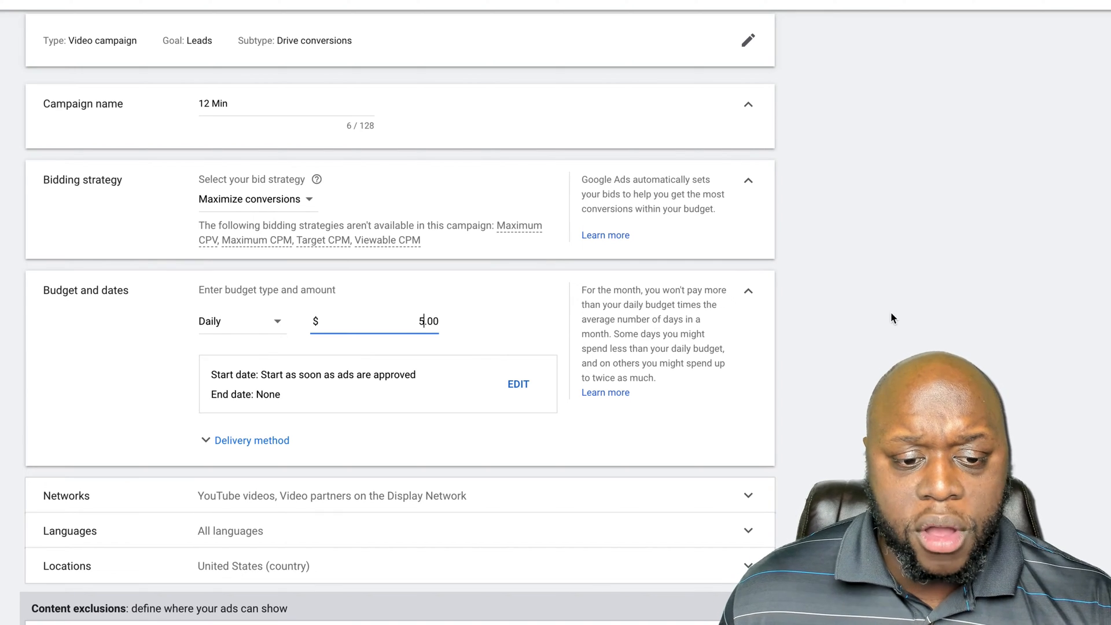
Step: Schedule the campaign to start on Jan 6, 2020 and end on Jan 10, 2020
{"action": "left_click", "coordinate": [512, 387]}
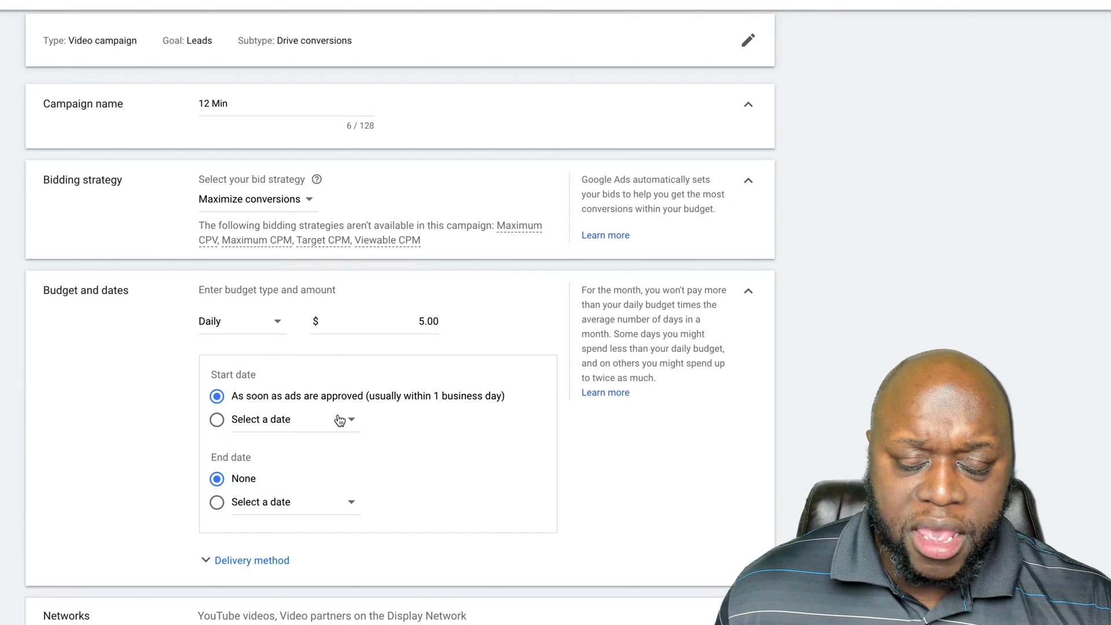
{"action": "left_click", "coordinate": [294, 420]}
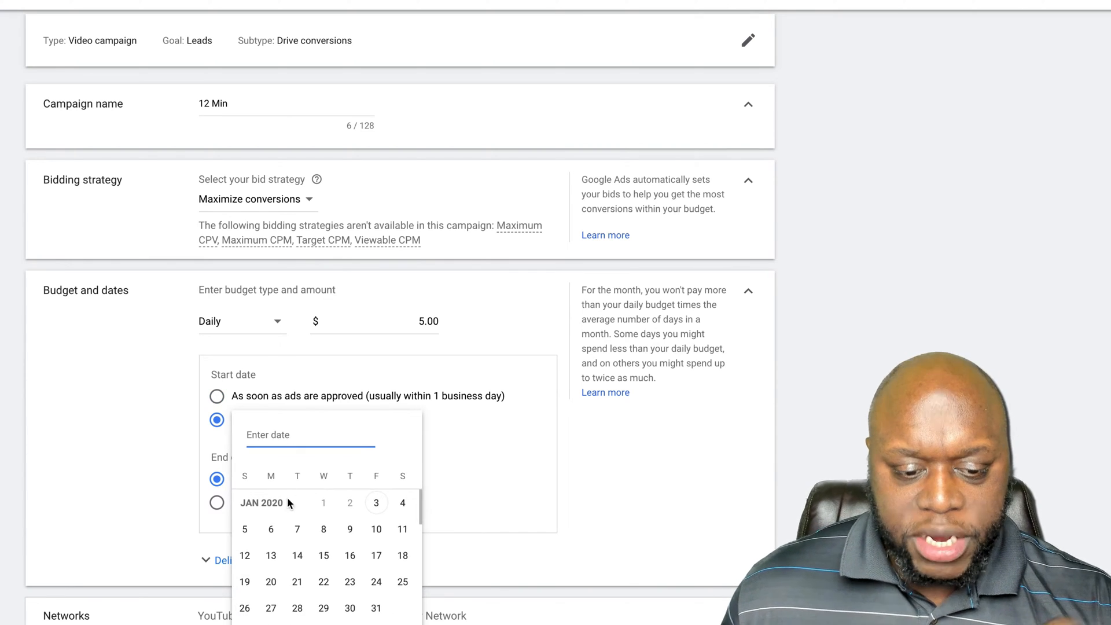
{"action": "left_click", "coordinate": [271, 529]}
{"action": "scroll", "coordinate": [394, 498], "scroll_direction": "down", "scroll_amount": 2}
{"action": "left_click", "coordinate": [302, 397]}
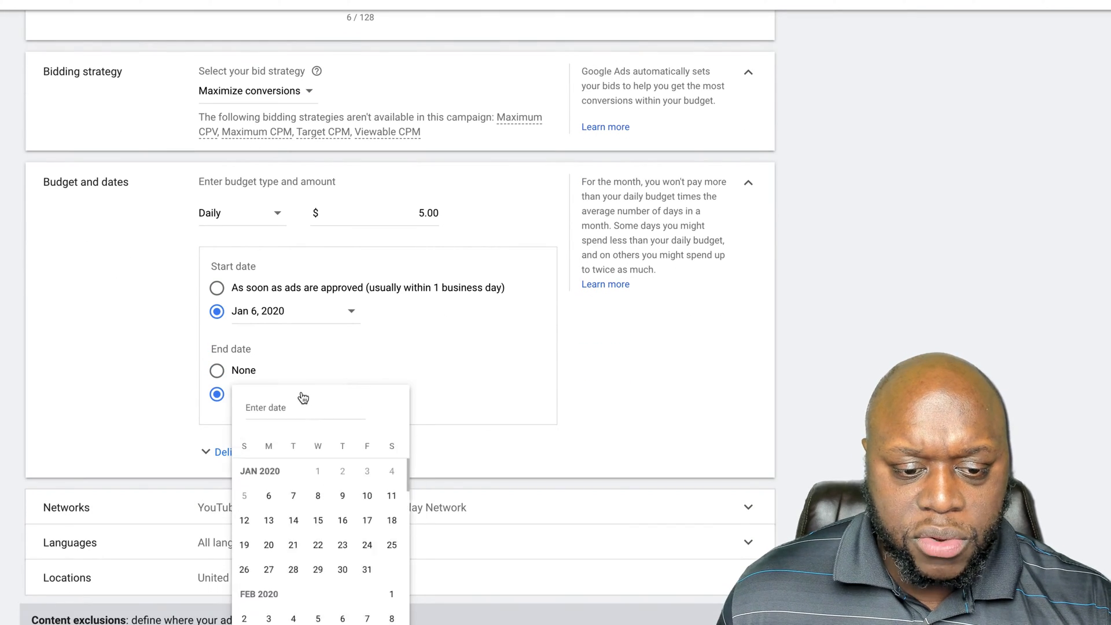
{"action": "left_click", "coordinate": [369, 499]}
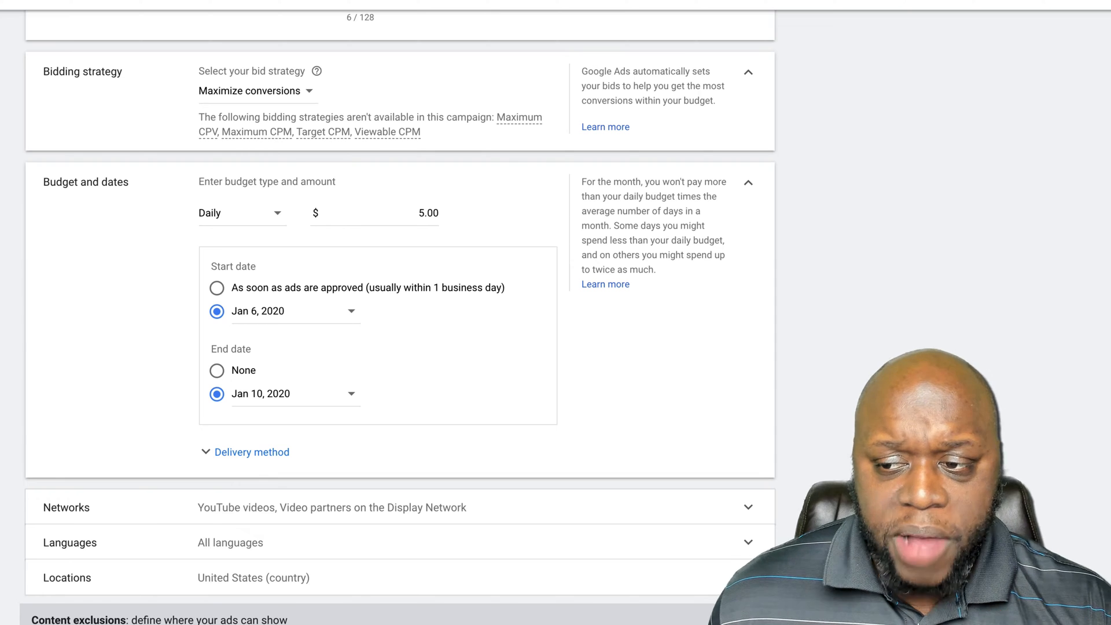
Step: Expand the delivery method options and exclude video partners on the Display Network from the campaign's networks
{"action": "scroll", "coordinate": [826, 418], "scroll_direction": "down", "scroll_amount": 1}
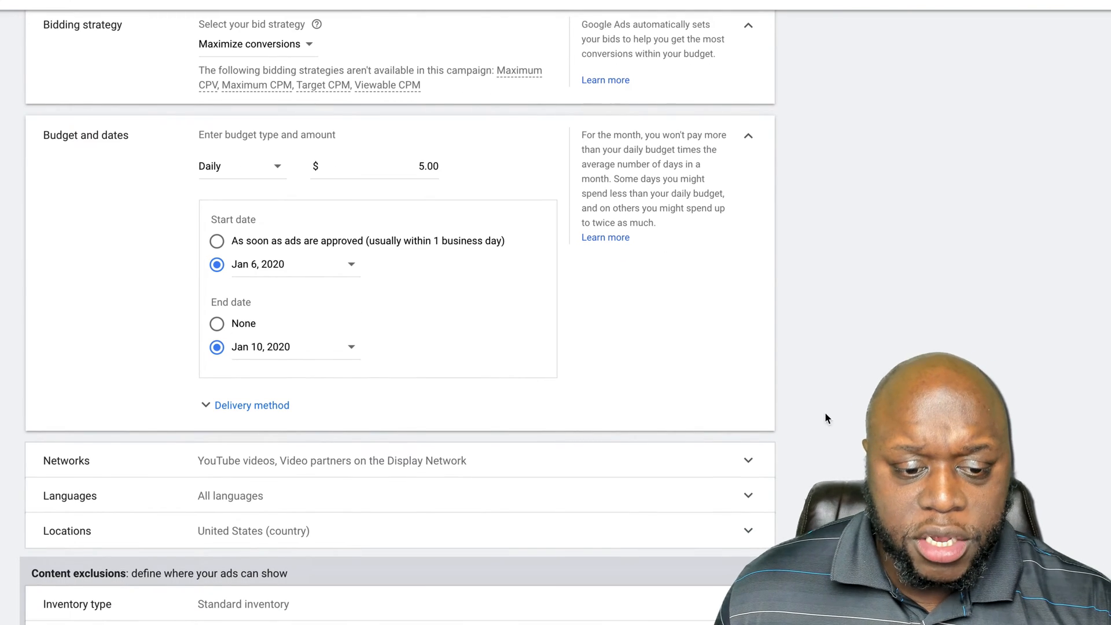
{"action": "scroll", "coordinate": [820, 413], "scroll_direction": "down", "scroll_amount": 2}
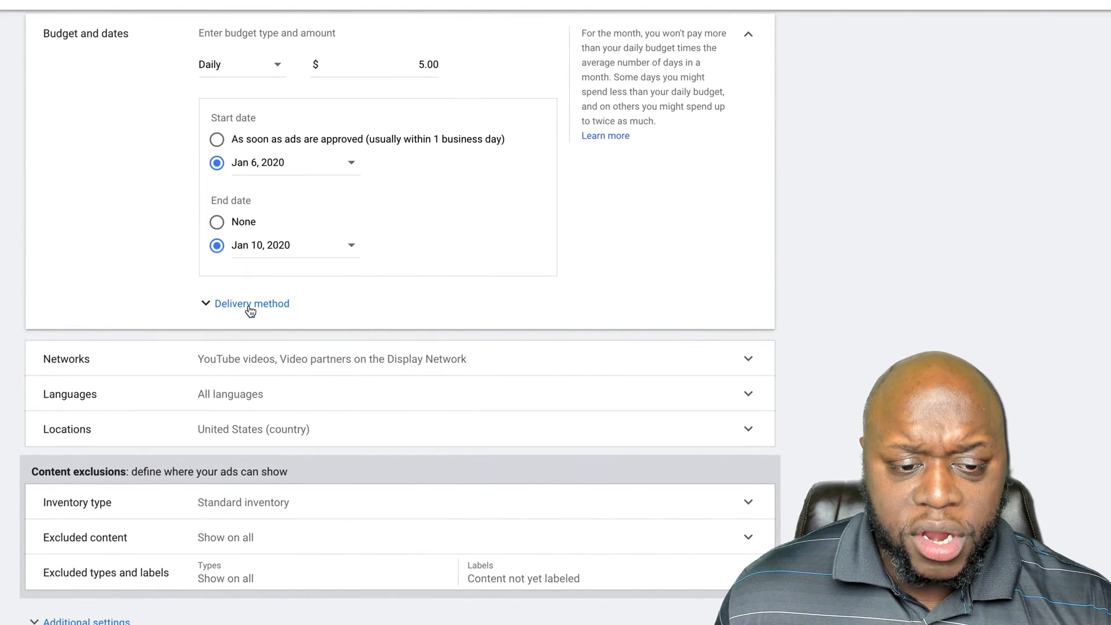
{"action": "left_click", "coordinate": [250, 307]}
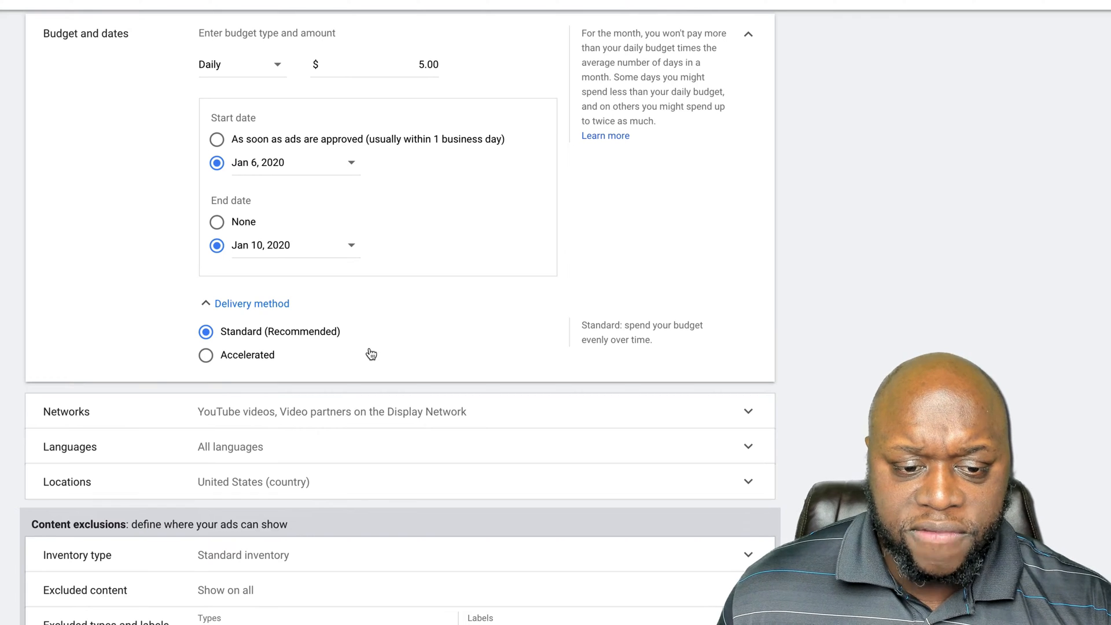
{"action": "scroll", "coordinate": [818, 392], "scroll_direction": "down", "scroll_amount": 1}
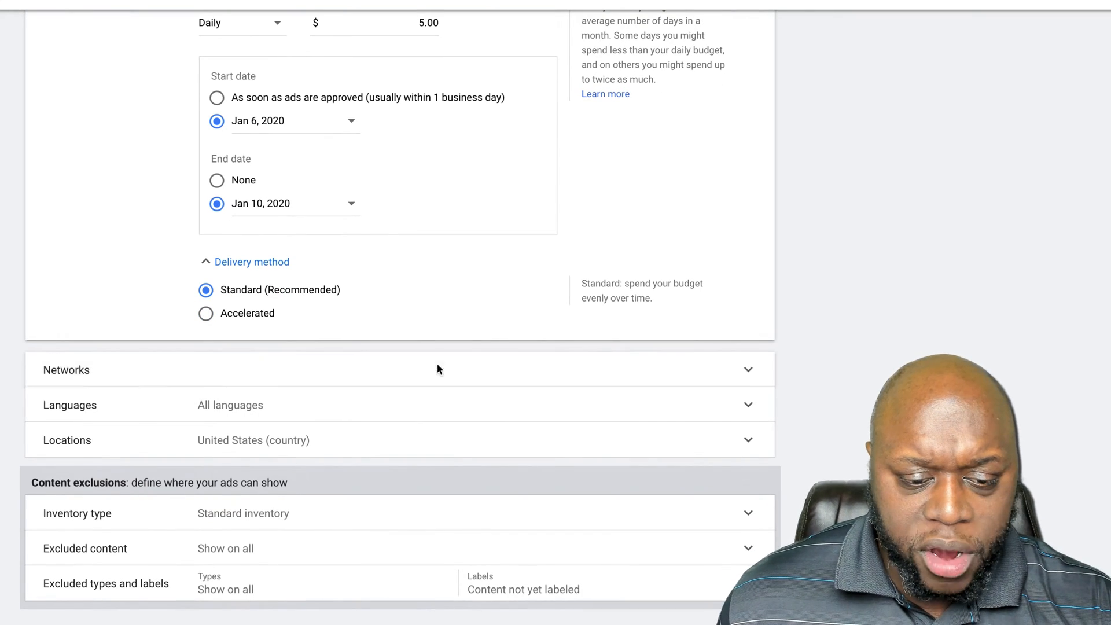
{"action": "left_click", "coordinate": [438, 369]}
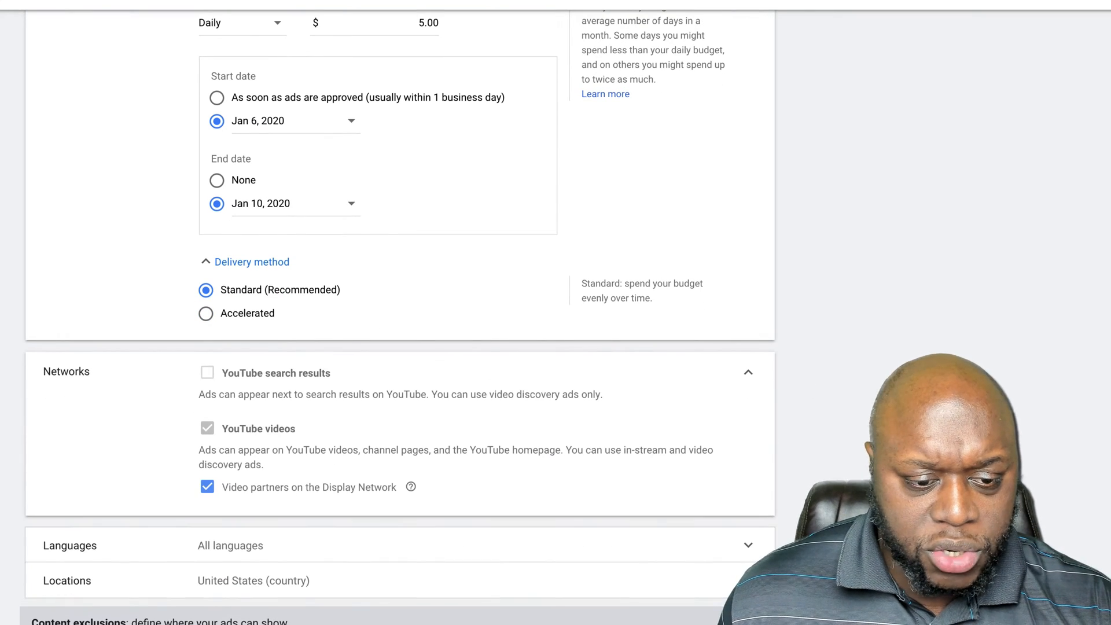
{"action": "left_click", "coordinate": [208, 488]}
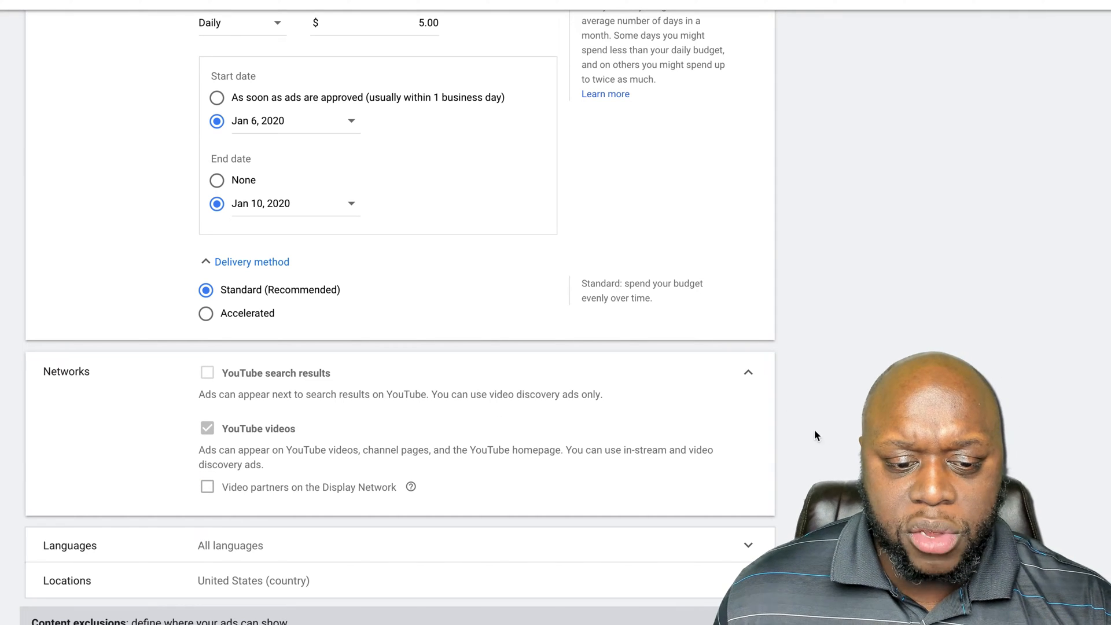
Step: Set the campaign's customer language to English
{"action": "scroll", "coordinate": [813, 434], "scroll_direction": "down", "scroll_amount": 2}
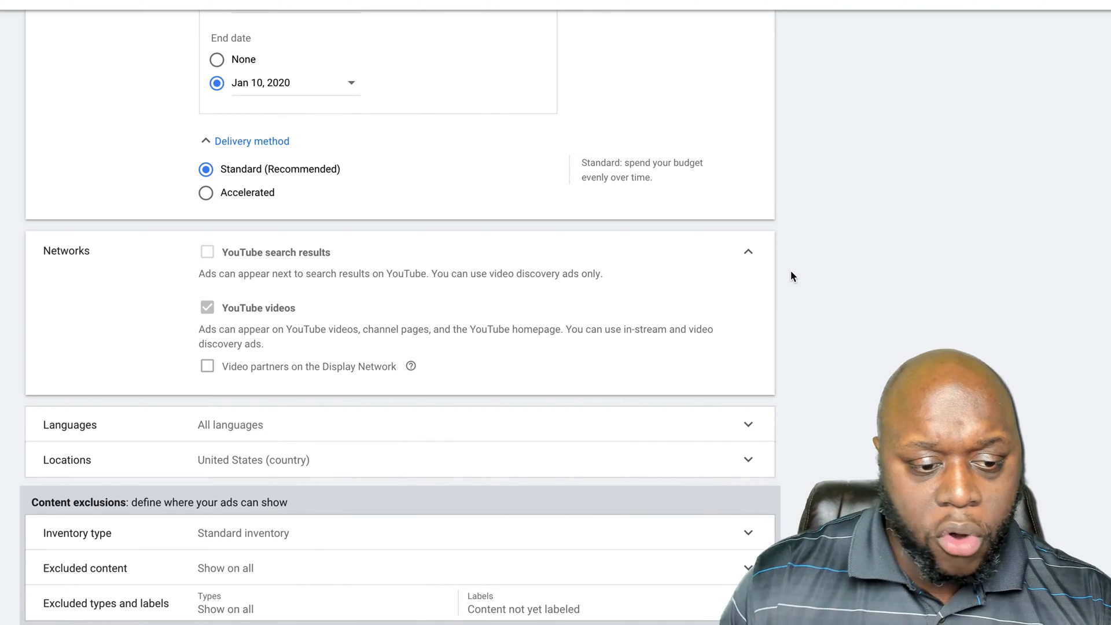
{"action": "scroll", "coordinate": [792, 278], "scroll_direction": "down", "scroll_amount": 8}
{"action": "scroll", "coordinate": [636, 318], "scroll_direction": "up", "scroll_amount": 5}
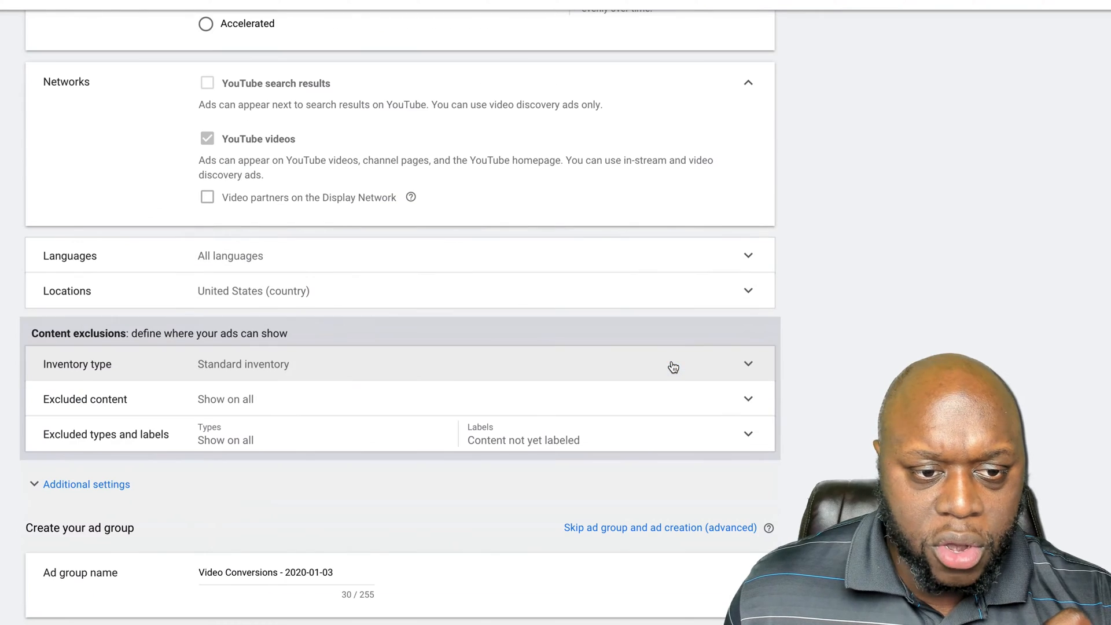
{"action": "left_click", "coordinate": [317, 257]}
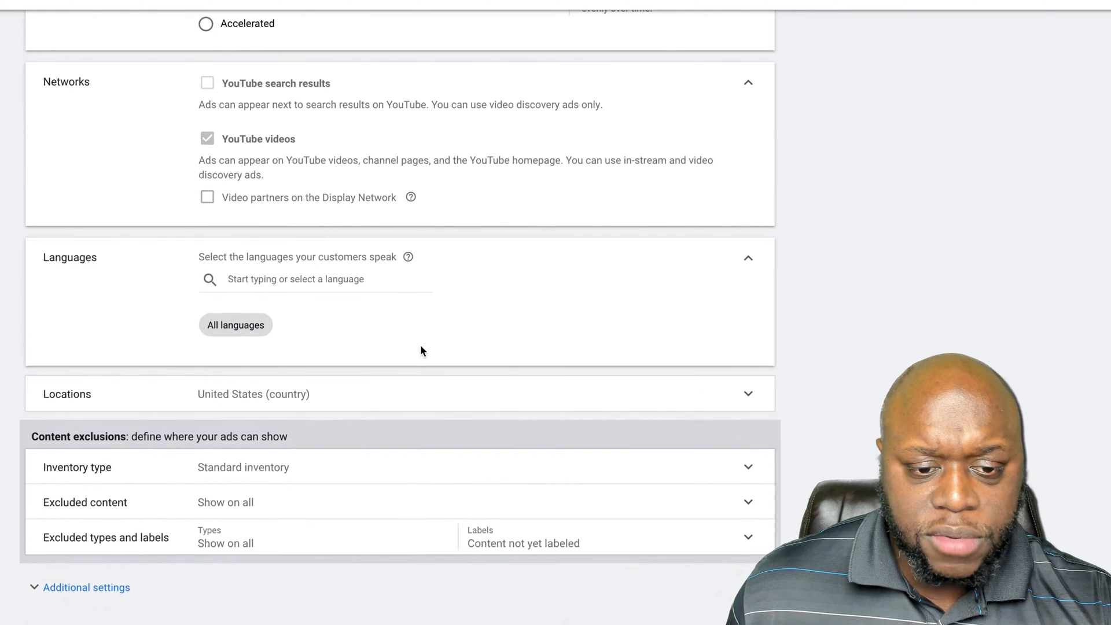
{"action": "left_click", "coordinate": [273, 280]}
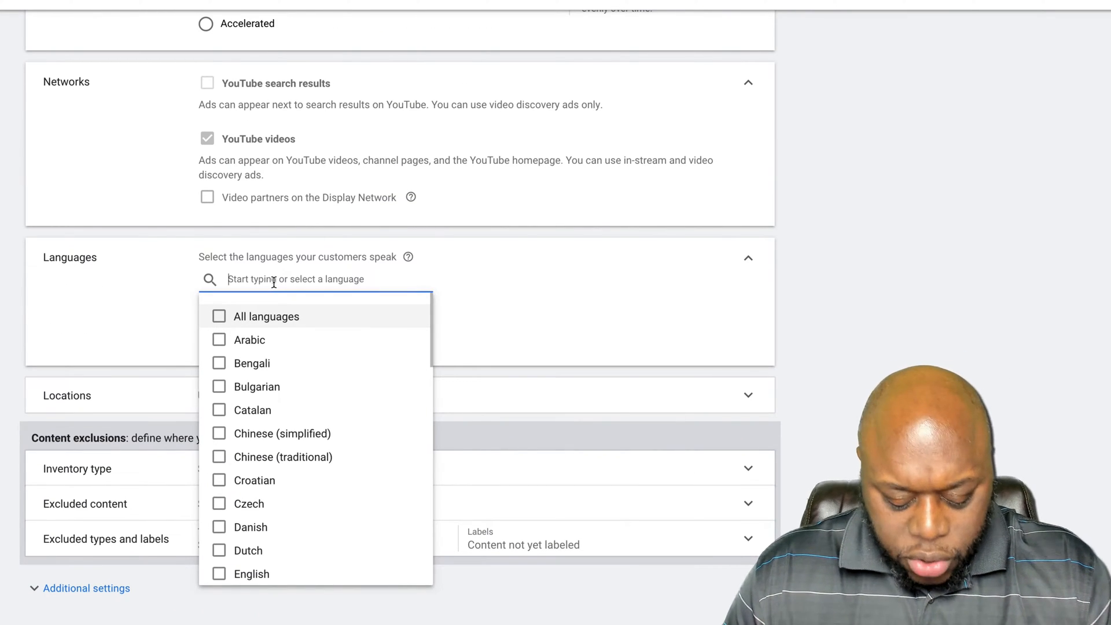
{"action": "type", "text": "engli"}
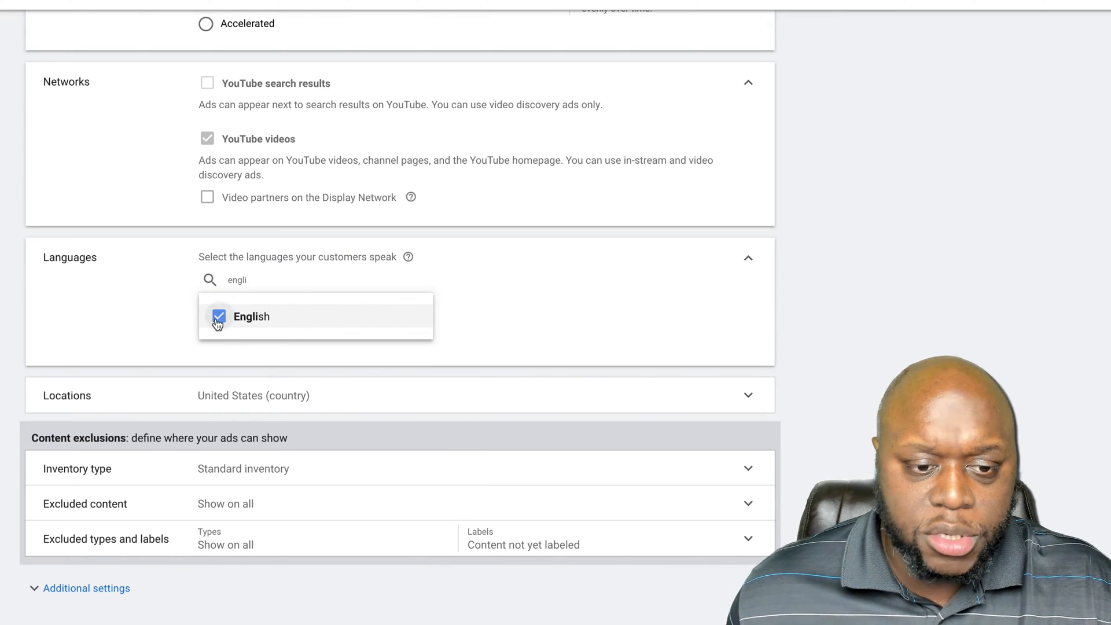
Step: Close the language list and review the campaign's target location and inventory type options
{"action": "left_click", "coordinate": [849, 292]}
{"action": "scroll", "coordinate": [852, 296], "scroll_direction": "down", "scroll_amount": 3}
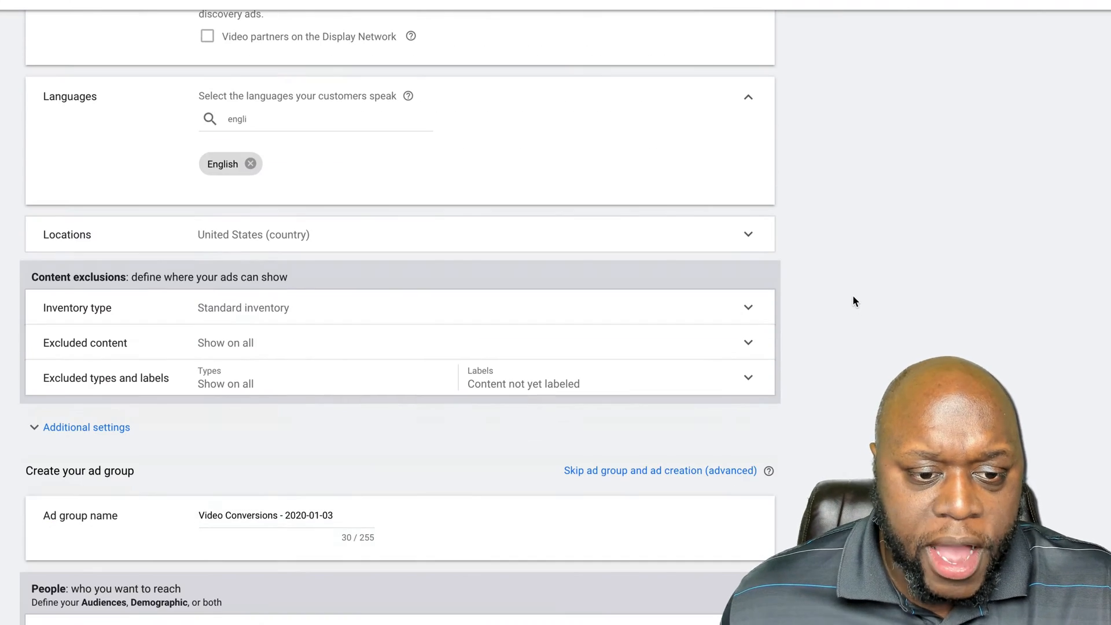
{"action": "left_click", "coordinate": [294, 245]}
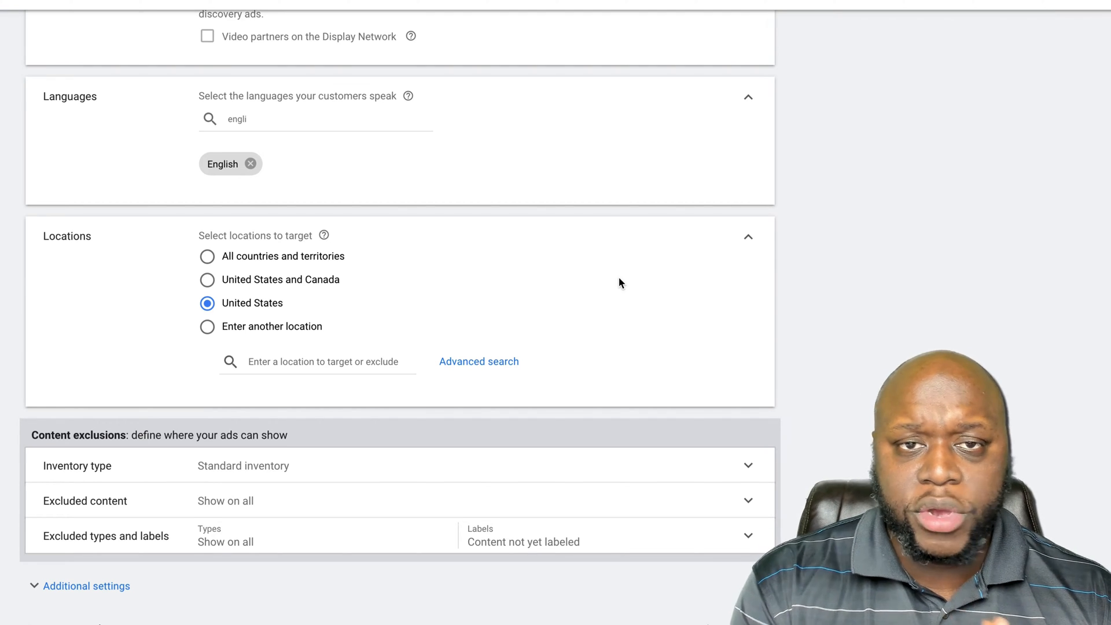
{"action": "scroll", "coordinate": [677, 284], "scroll_direction": "down", "scroll_amount": 7}
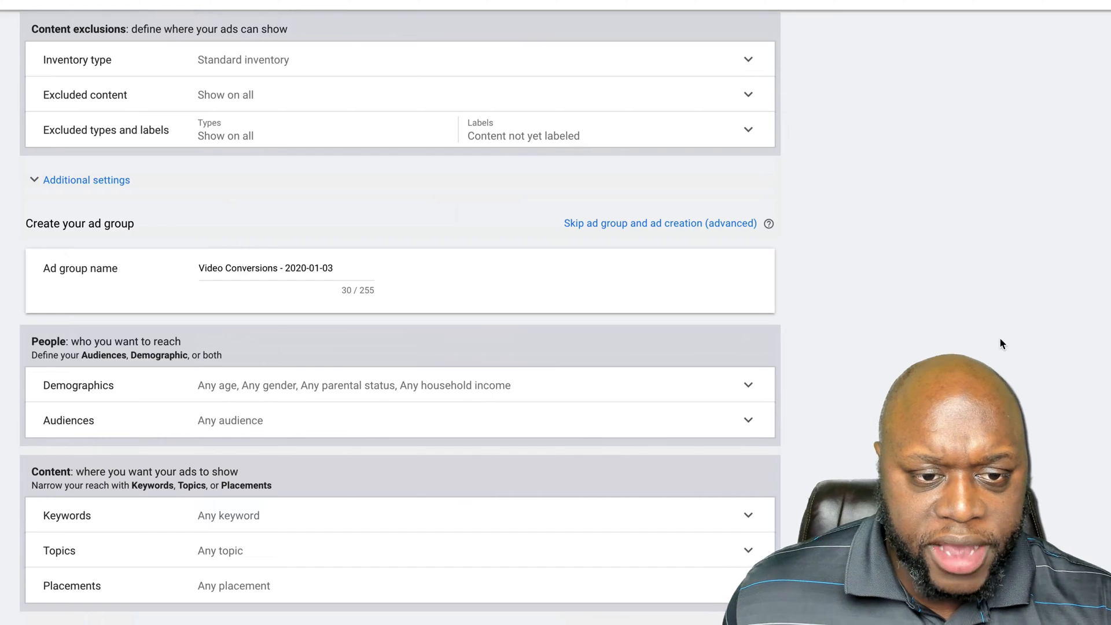
{"action": "scroll", "coordinate": [864, 329], "scroll_direction": "up", "scroll_amount": 2}
{"action": "left_click", "coordinate": [394, 204]}
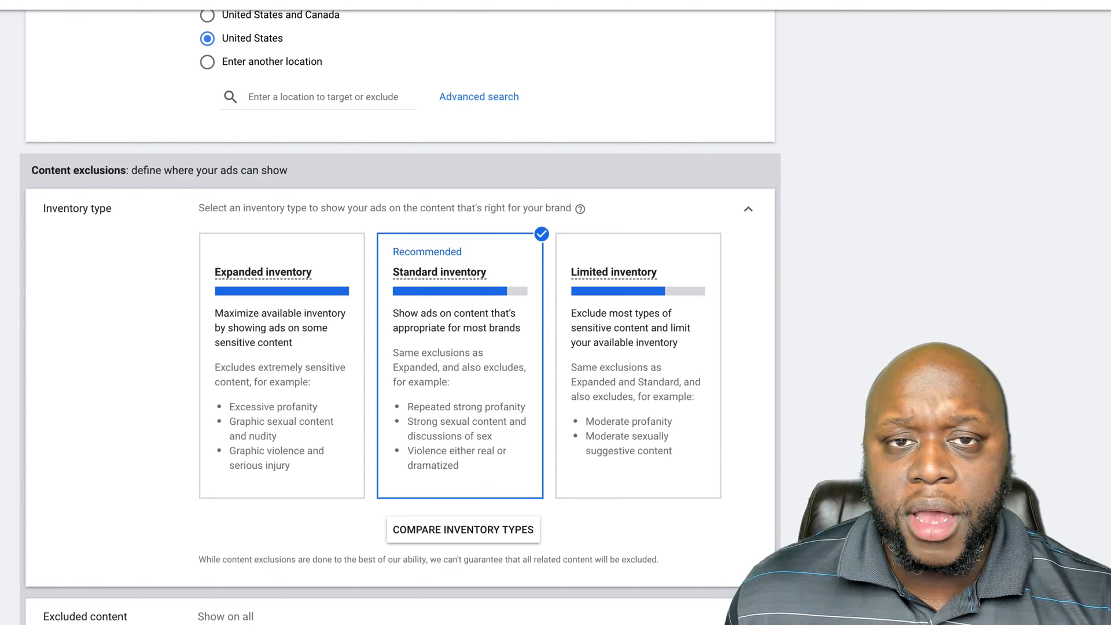
{"action": "scroll", "coordinate": [9, 366], "scroll_direction": "down", "scroll_amount": 1}
{"action": "scroll", "coordinate": [9, 366], "scroll_direction": "down", "scroll_amount": 1}
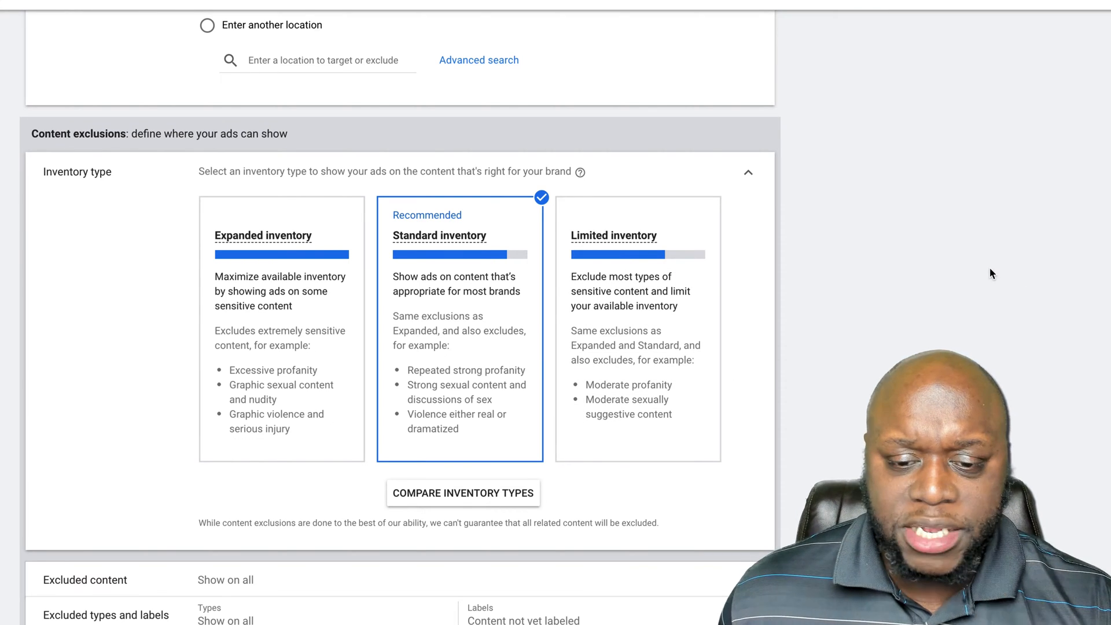
{"action": "scroll", "coordinate": [987, 342], "scroll_direction": "down", "scroll_amount": 2}
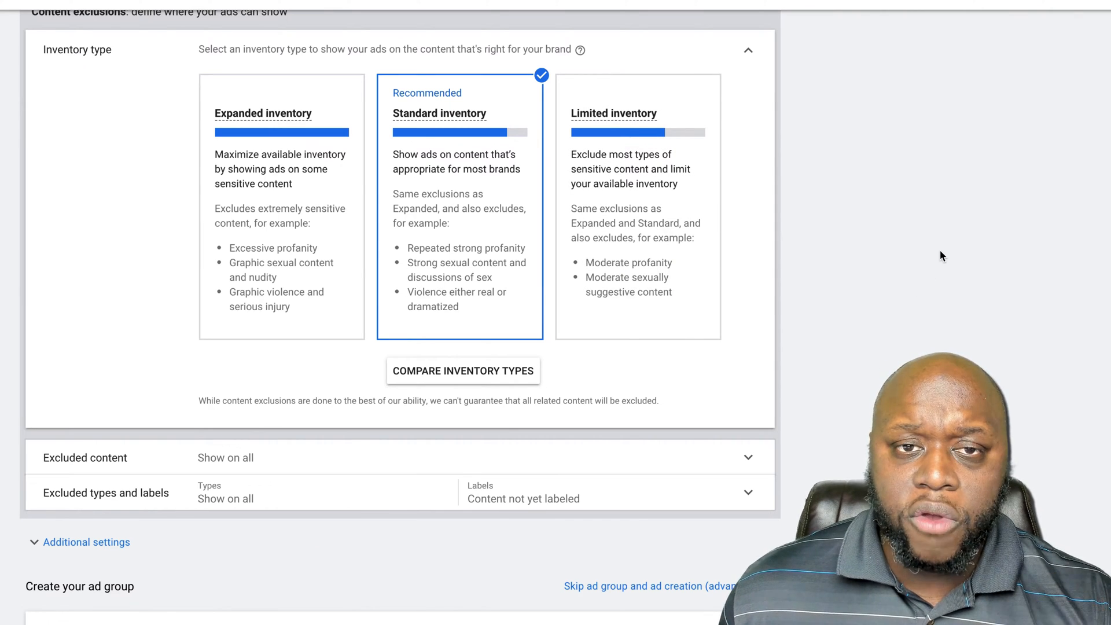
Step: Exclude all five sensitive content categories, from Tragedy and conflict through Profanity & rough language
{"action": "left_click", "coordinate": [748, 454]}
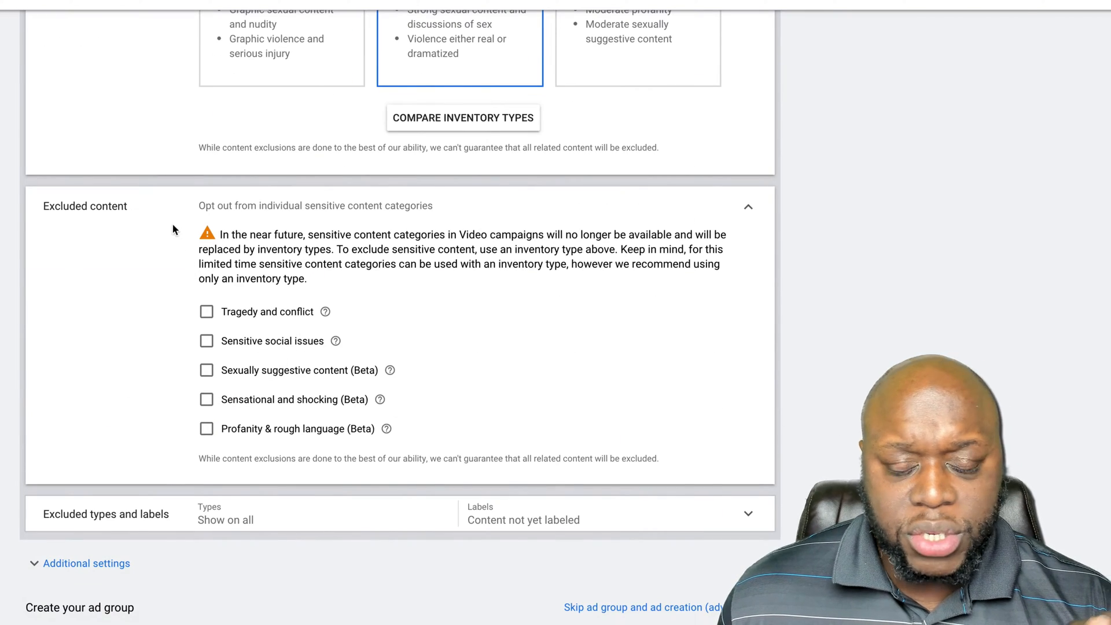
{"action": "left_click", "coordinate": [206, 312]}
{"action": "left_click", "coordinate": [207, 340]}
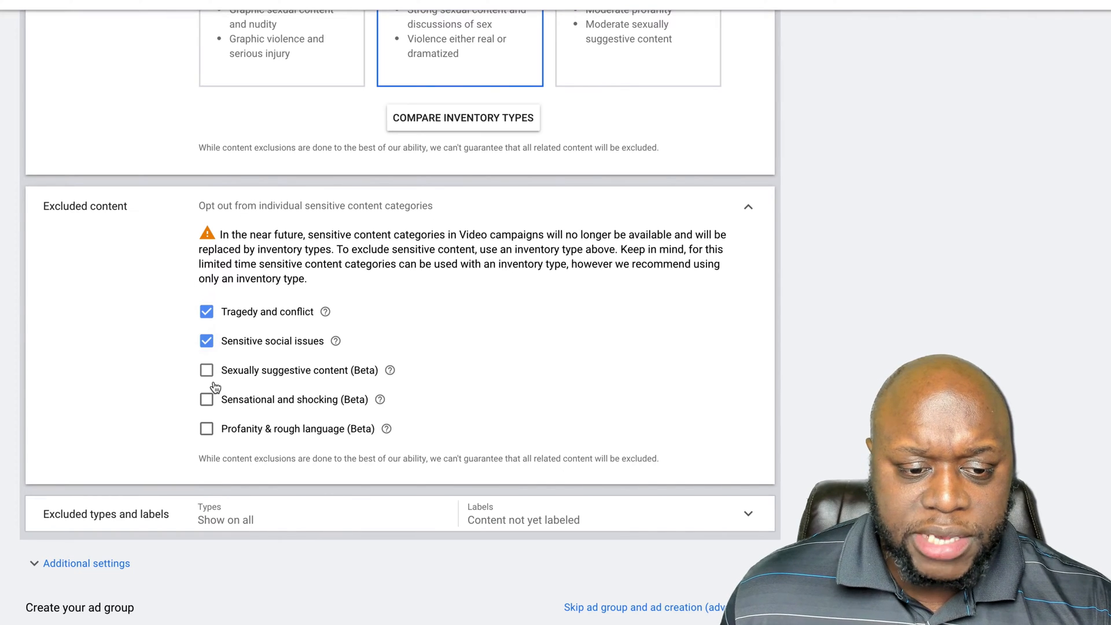
{"action": "left_click", "coordinate": [207, 370]}
{"action": "left_click", "coordinate": [207, 399]}
{"action": "left_click", "coordinate": [206, 428]}
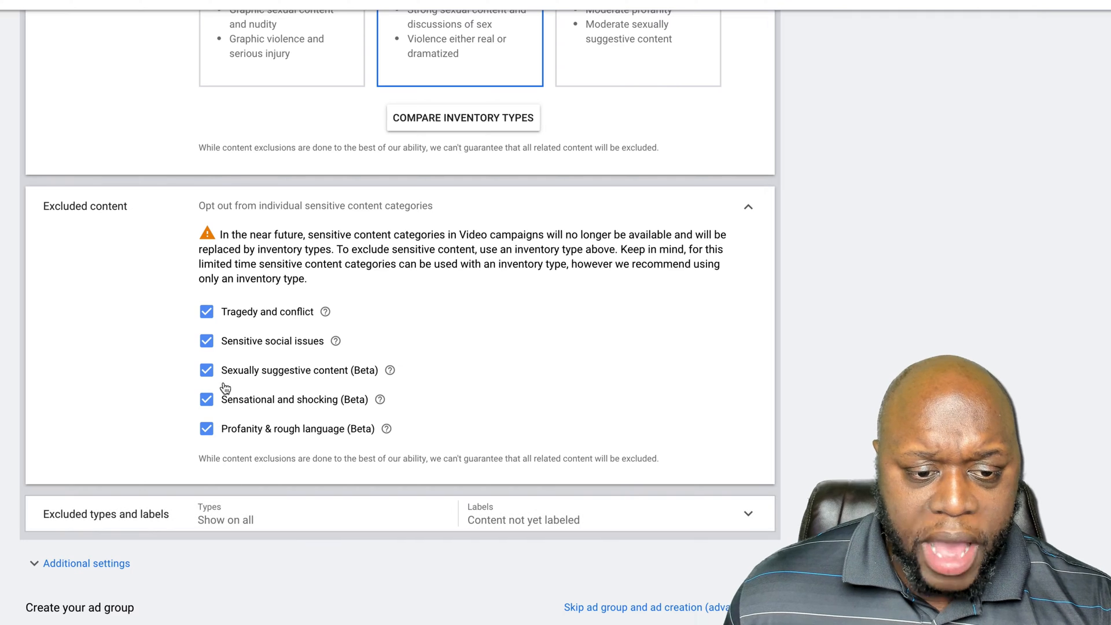
Step: Clear the exclusions for all five sensitive content categories
{"action": "left_click", "coordinate": [206, 340]}
{"action": "left_click", "coordinate": [207, 371]}
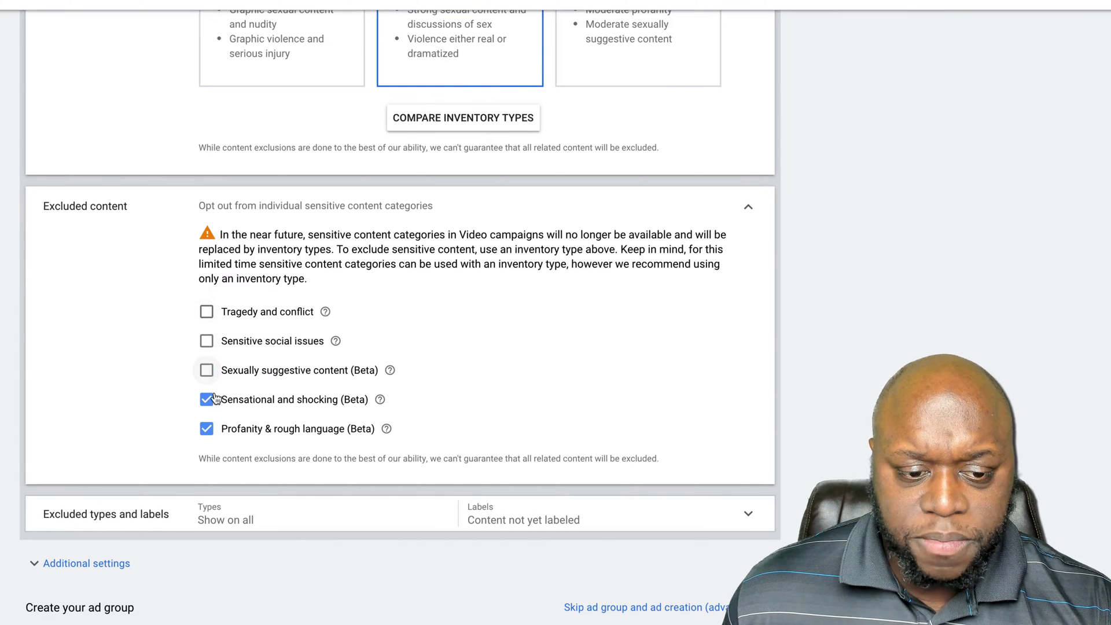
{"action": "left_click", "coordinate": [206, 399]}
Step: Exclude embedded videos and live streaming videos from the content types where the ads can show
{"action": "scroll", "coordinate": [682, 405], "scroll_direction": "down", "scroll_amount": 3}
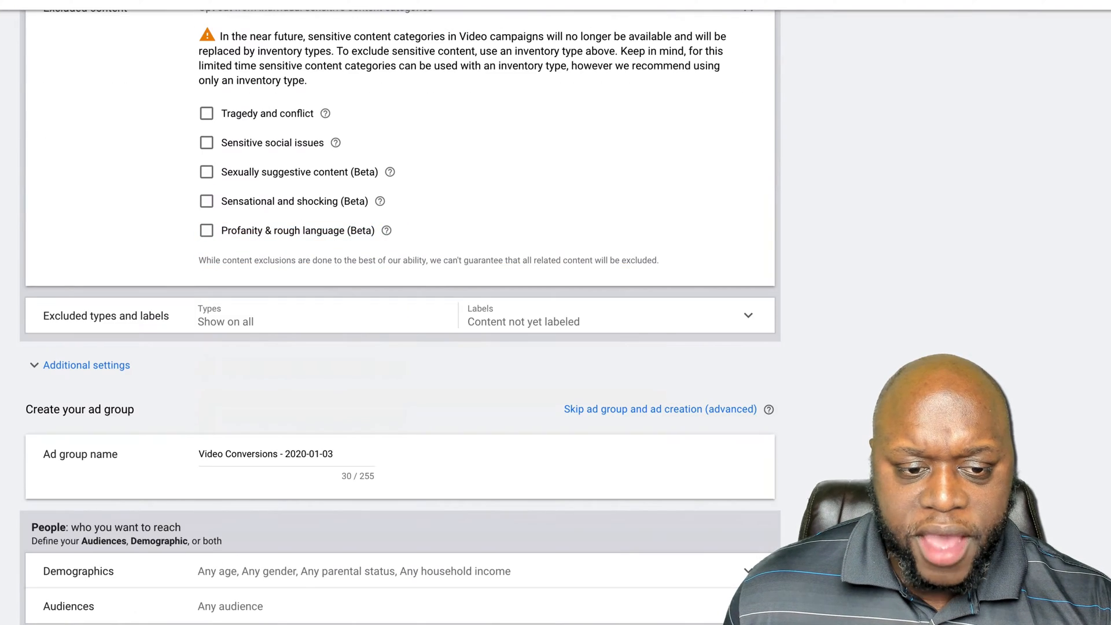
{"action": "left_click", "coordinate": [755, 320]}
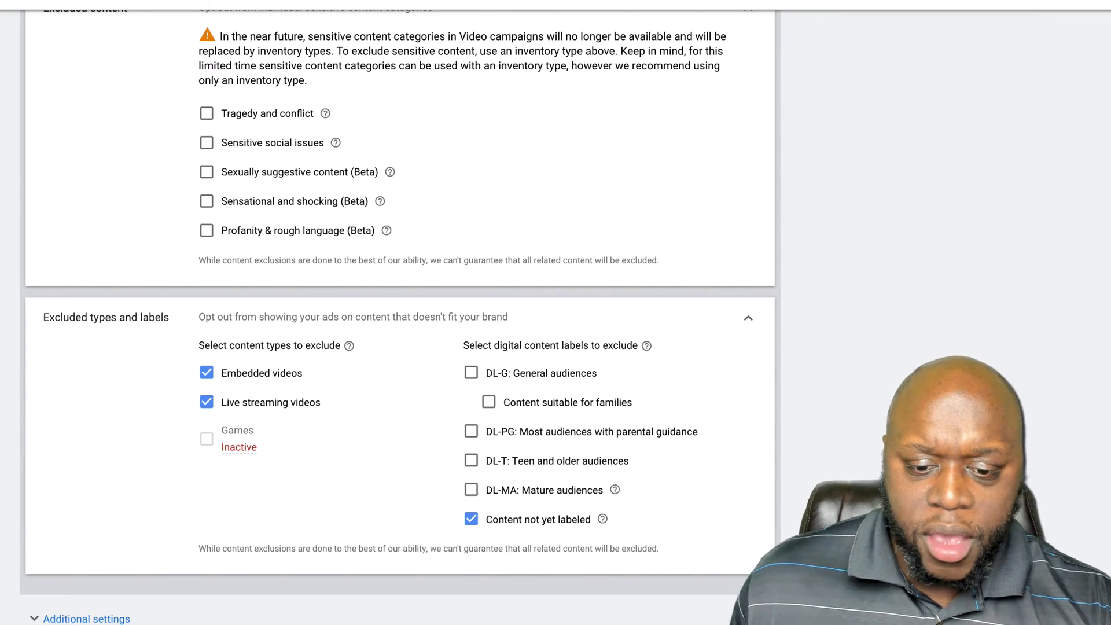
{"action": "scroll", "coordinate": [813, 466], "scroll_direction": "down", "scroll_amount": 1}
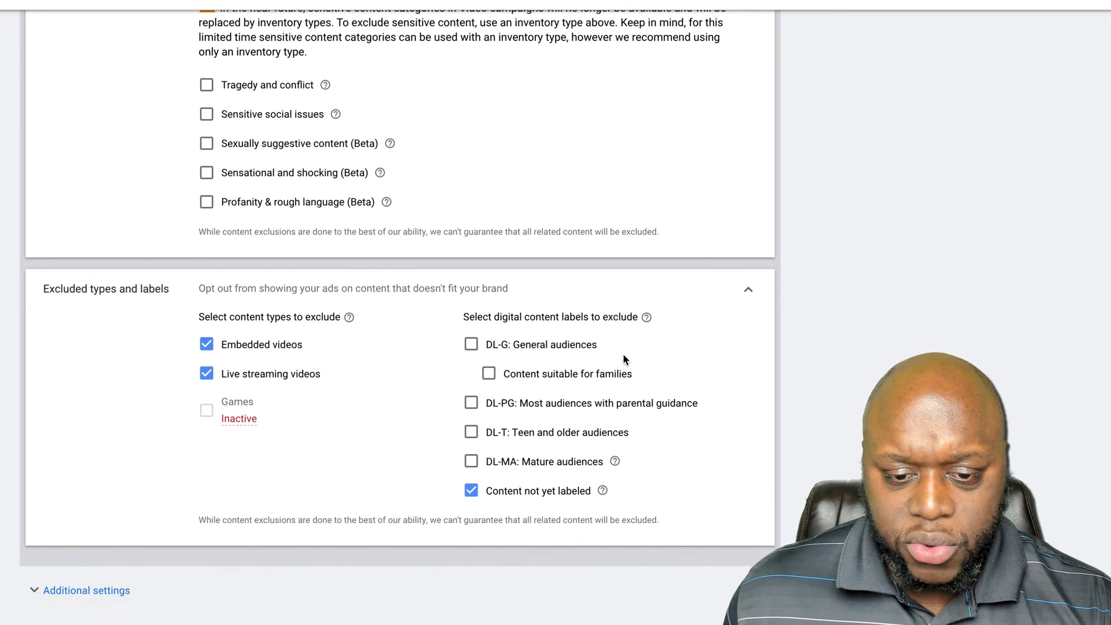
{"action": "scroll", "coordinate": [704, 411], "scroll_direction": "down", "scroll_amount": 1}
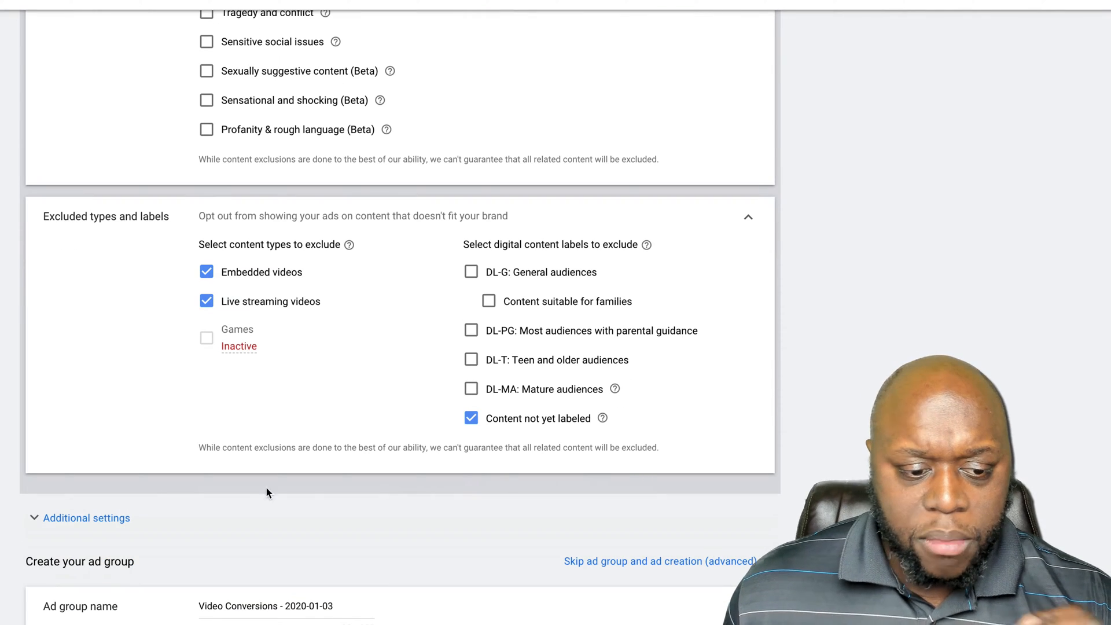
Step: Expand the campaign's additional settings and review the Selective Optimization options
{"action": "left_click", "coordinate": [98, 520]}
{"action": "scroll", "coordinate": [13, 478], "scroll_direction": "down", "scroll_amount": 3}
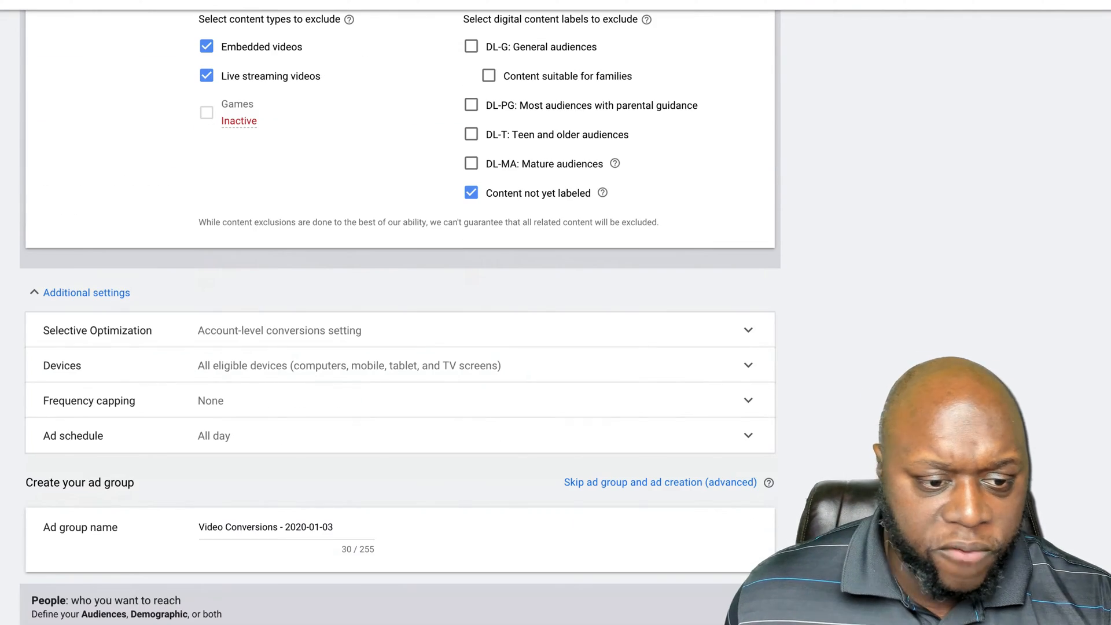
{"action": "left_click", "coordinate": [602, 343]}
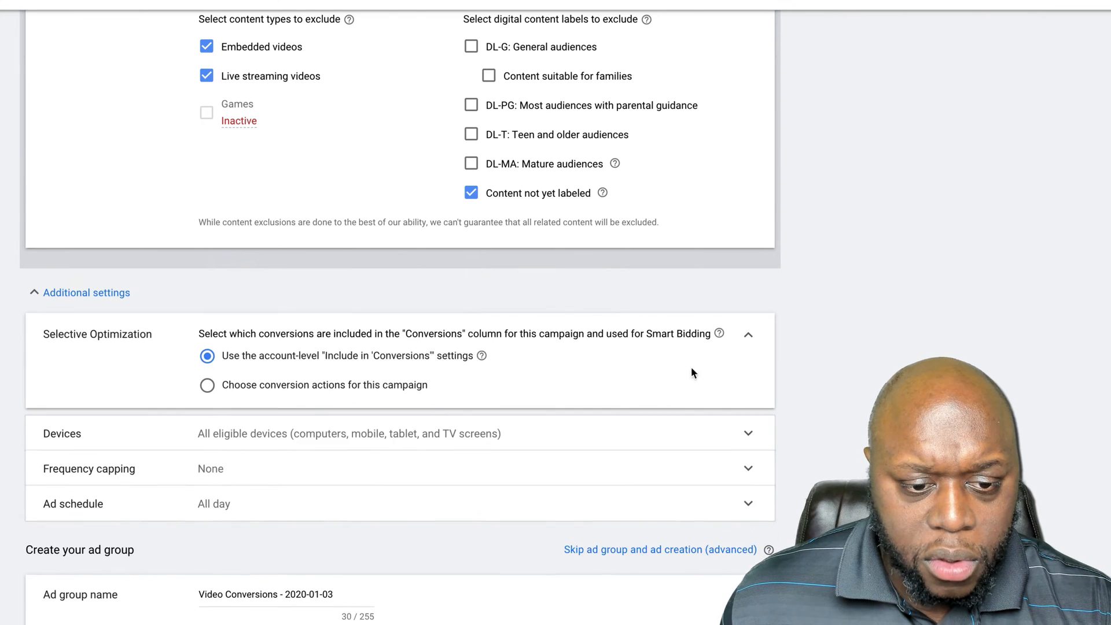
{"action": "scroll", "coordinate": [691, 366], "scroll_direction": "down", "scroll_amount": 1}
{"action": "scroll", "coordinate": [400, 312], "scroll_direction": "down", "scroll_amount": 2}
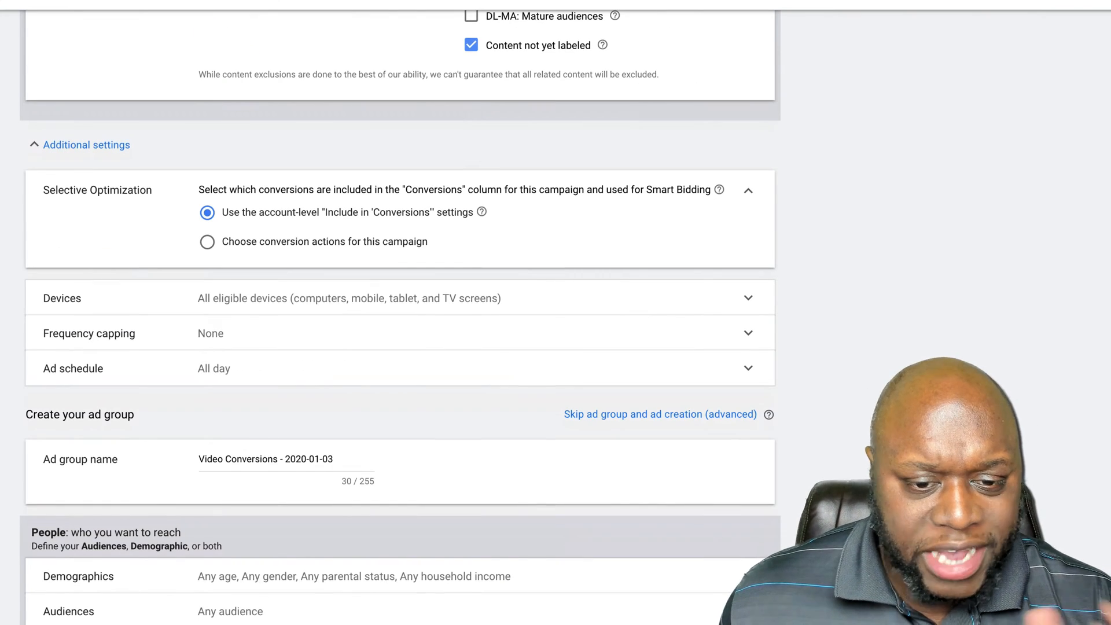
Step: Set specific device targeting to computers only, deselecting mobile phones, tablets and TV screens
{"action": "left_click", "coordinate": [278, 299]}
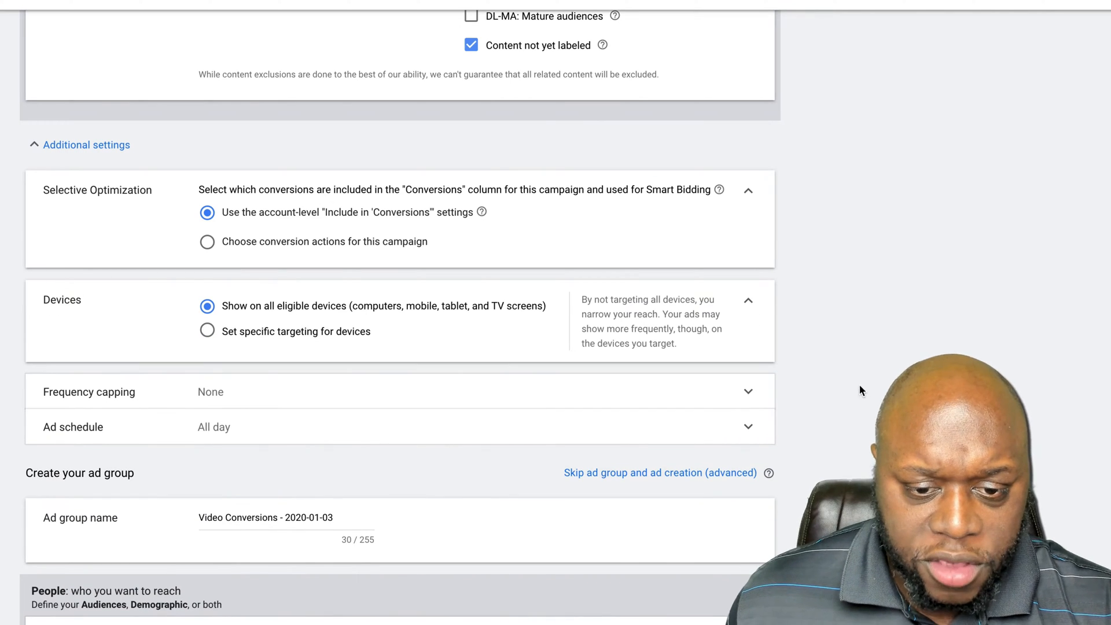
{"action": "left_click", "coordinate": [207, 332]}
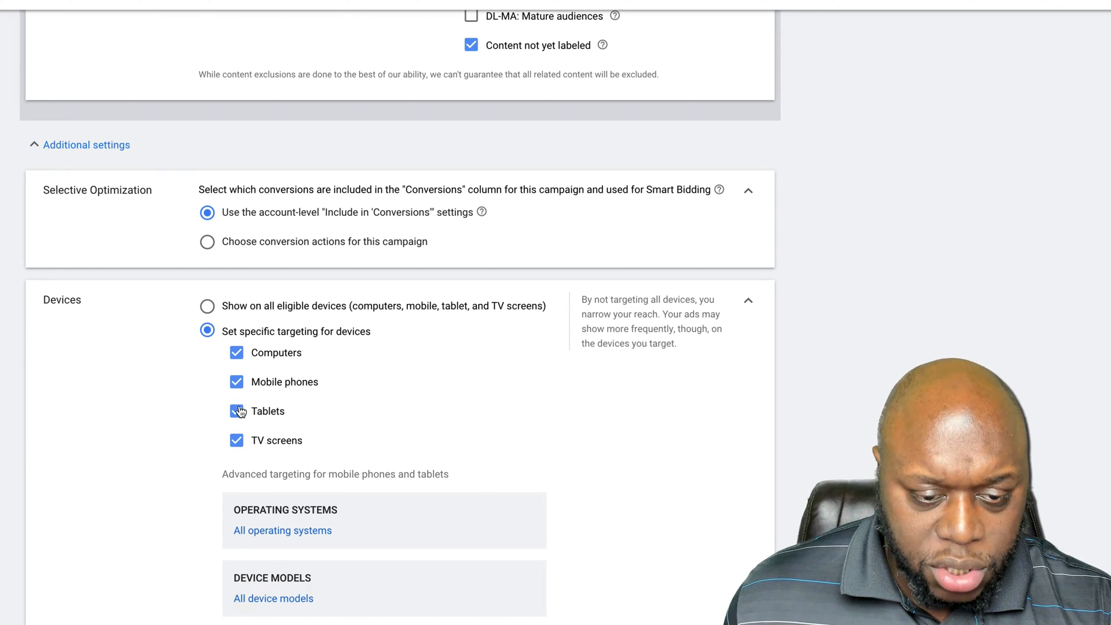
{"action": "left_click", "coordinate": [236, 439]}
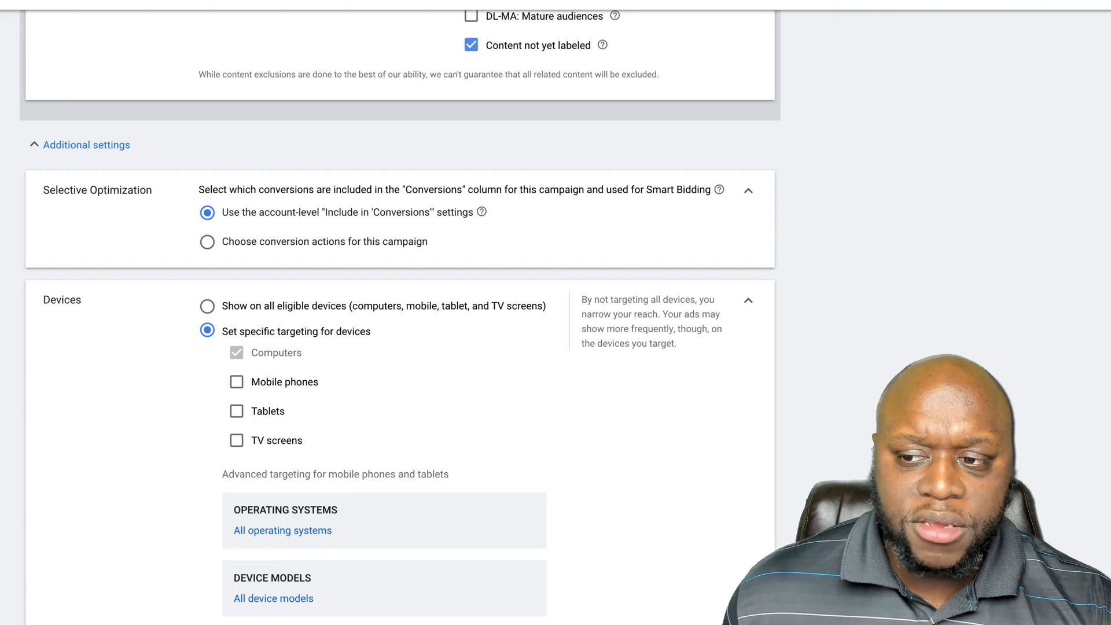
Step: Review the advanced device targeting, frequency capping and ad schedule options
{"action": "scroll", "coordinate": [827, 439], "scroll_direction": "down", "scroll_amount": 1}
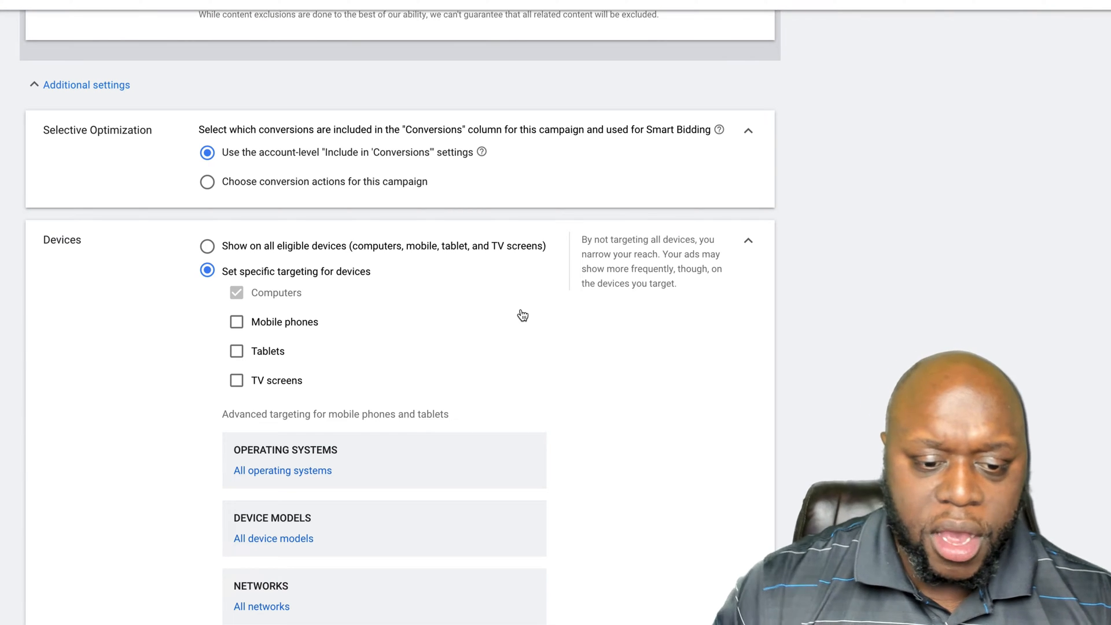
{"action": "scroll", "coordinate": [685, 398], "scroll_direction": "down", "scroll_amount": 1}
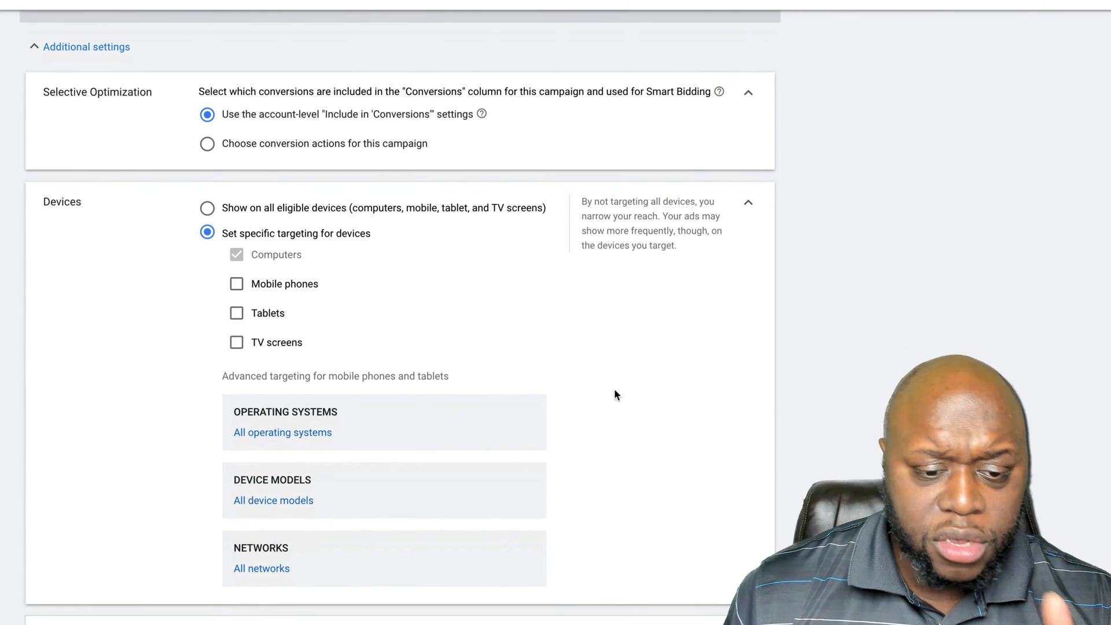
{"action": "scroll", "coordinate": [484, 392], "scroll_direction": "down", "scroll_amount": 2}
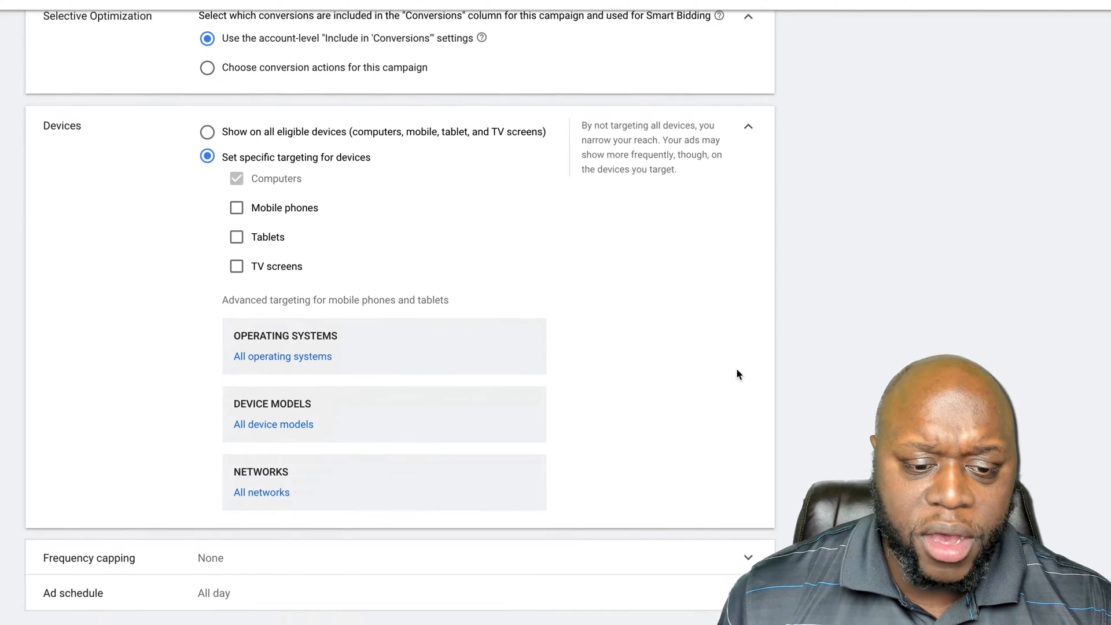
{"action": "scroll", "coordinate": [737, 371], "scroll_direction": "down", "scroll_amount": 3}
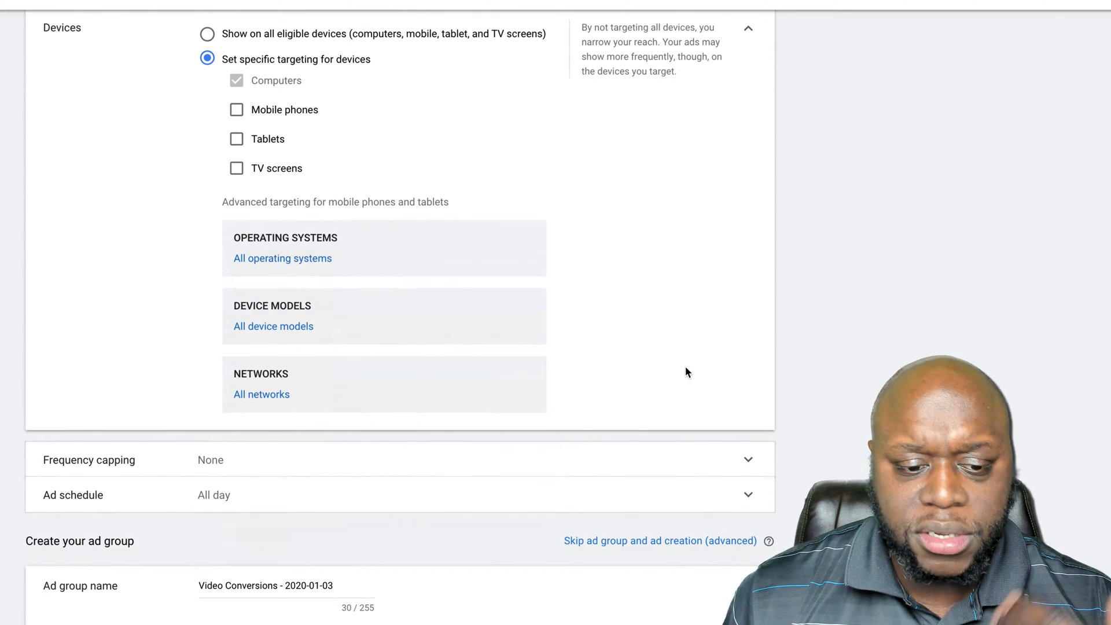
{"action": "scroll", "coordinate": [685, 371], "scroll_direction": "down", "scroll_amount": 6}
{"action": "left_click", "coordinate": [389, 227]}
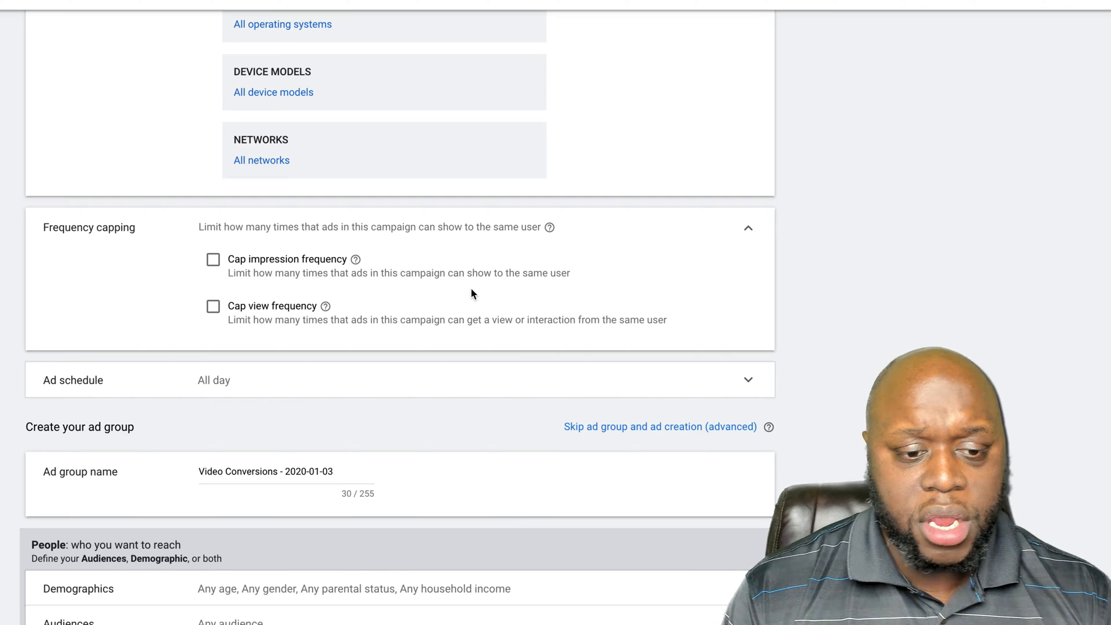
{"action": "scroll", "coordinate": [528, 313], "scroll_direction": "down", "scroll_amount": 1}
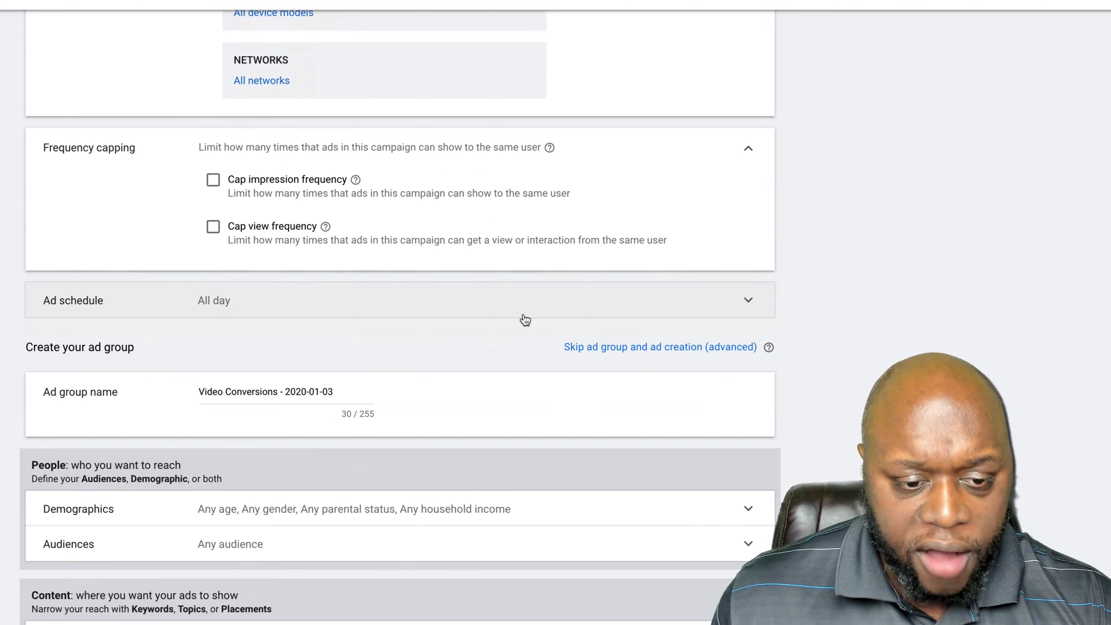
{"action": "left_click", "coordinate": [392, 308]}
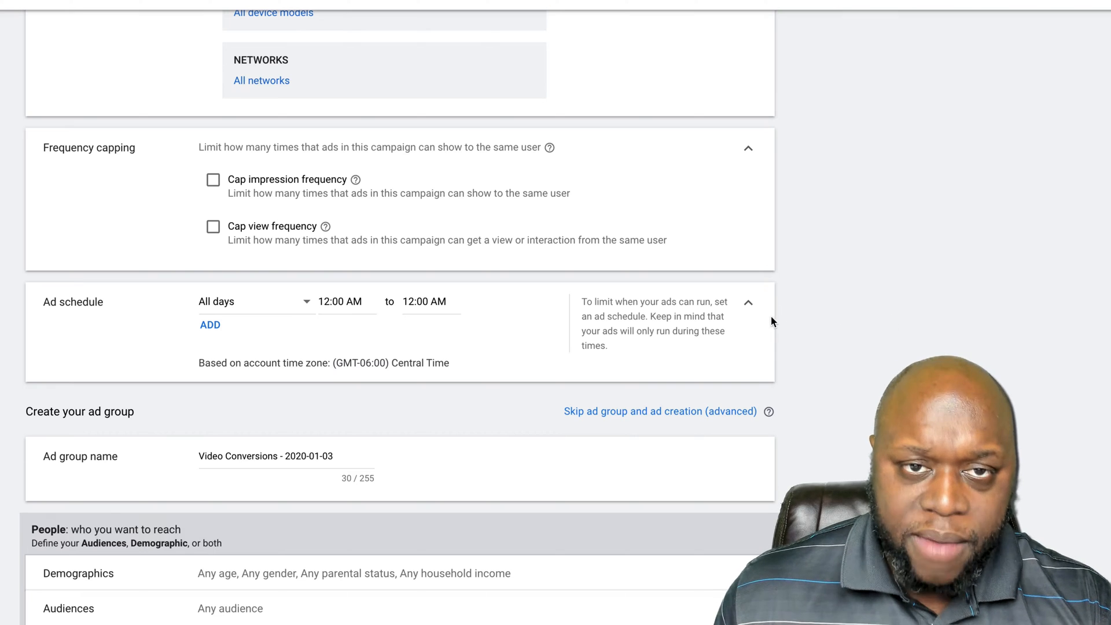
Step: Rename the ad group as 12 min fin
{"action": "scroll", "coordinate": [640, 379], "scroll_direction": "down", "scroll_amount": 2}
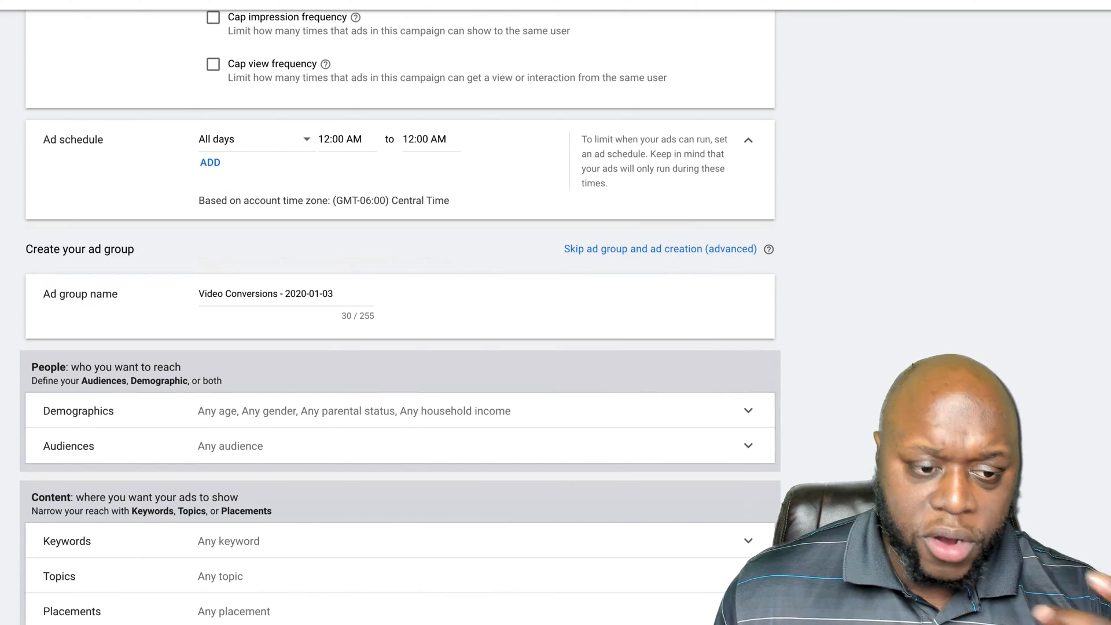
{"action": "triple_click", "coordinate": [308, 290]}
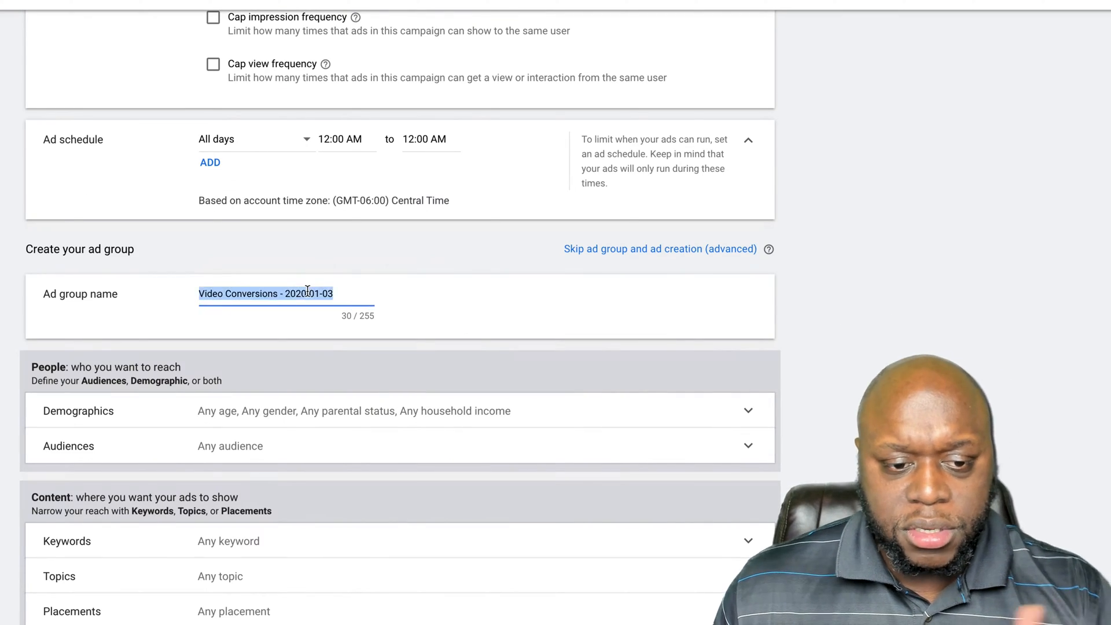
{"action": "type", "text": "12 "}
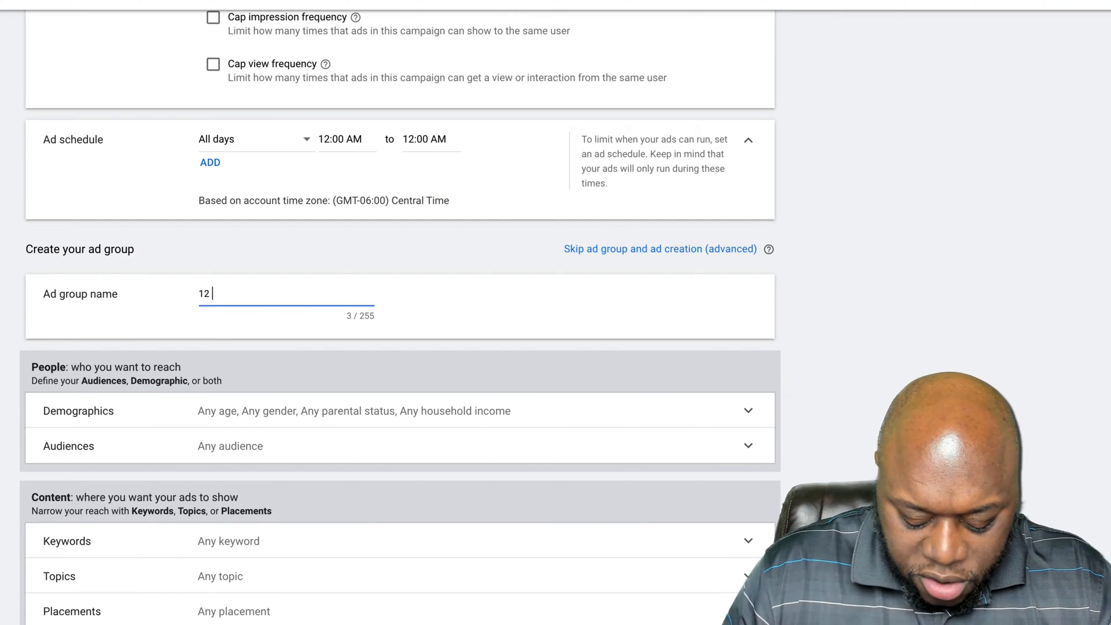
{"action": "type", "text": "min fin"}
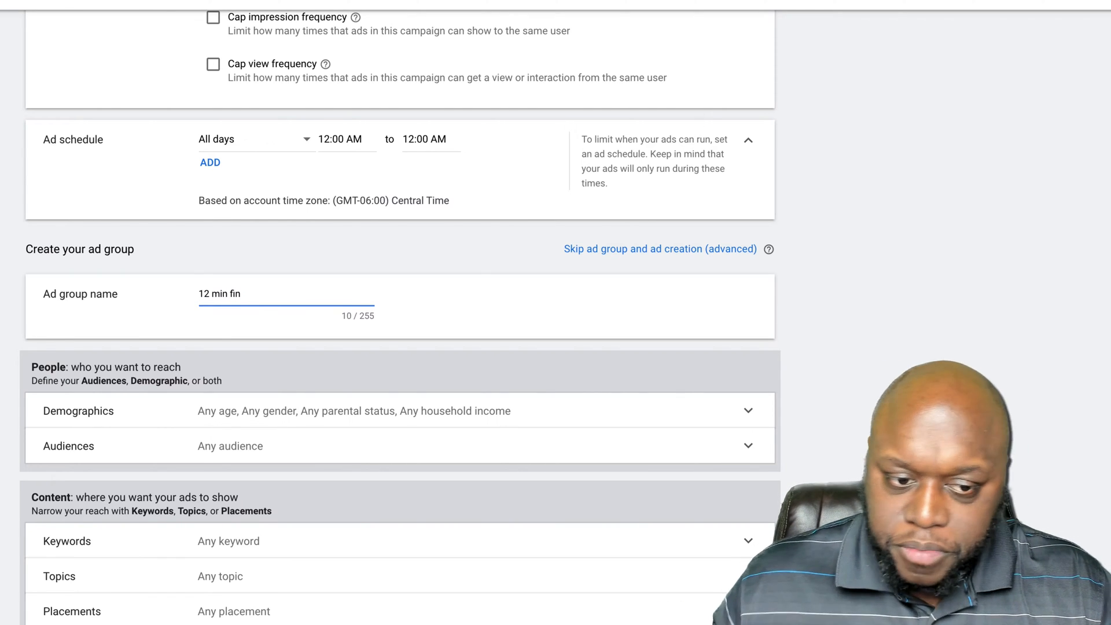
Step: Exclude males and the age groups 18 - 24 and 25 - 34 from the ad group's demographic targeting
{"action": "scroll", "coordinate": [365, 298], "scroll_direction": "down", "scroll_amount": 5}
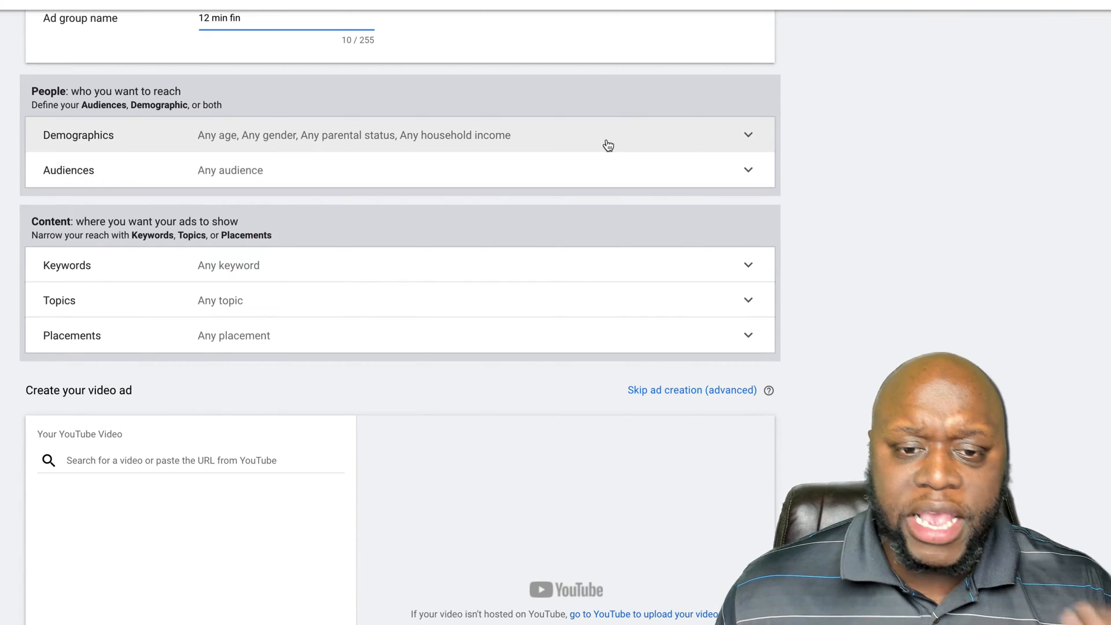
{"action": "left_click", "coordinate": [590, 139]}
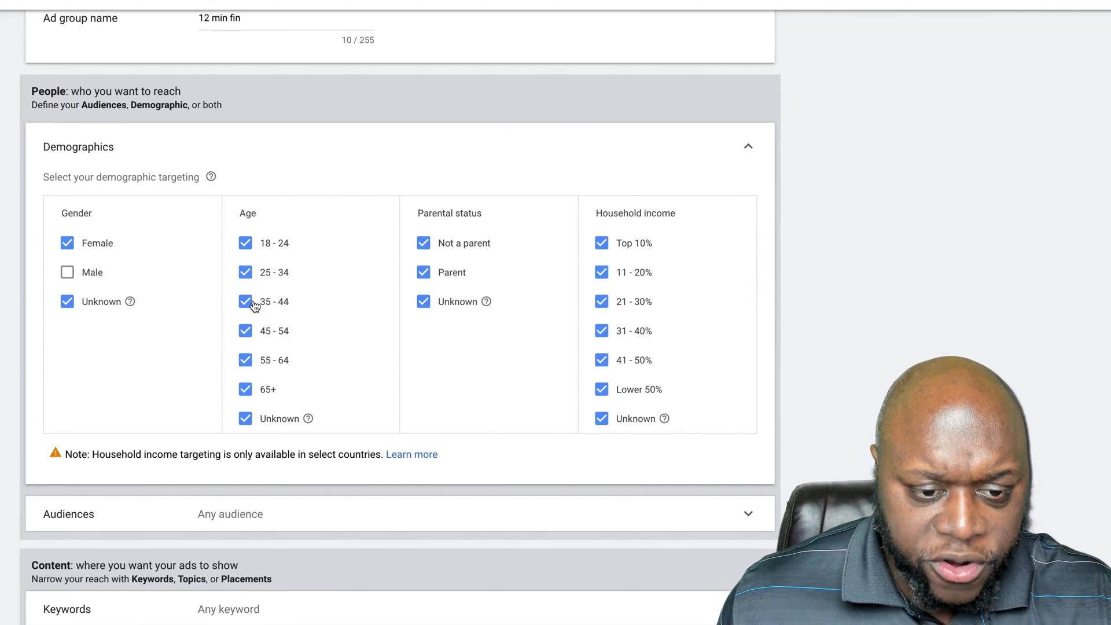
{"action": "left_click", "coordinate": [246, 273]}
{"action": "left_click", "coordinate": [246, 245]}
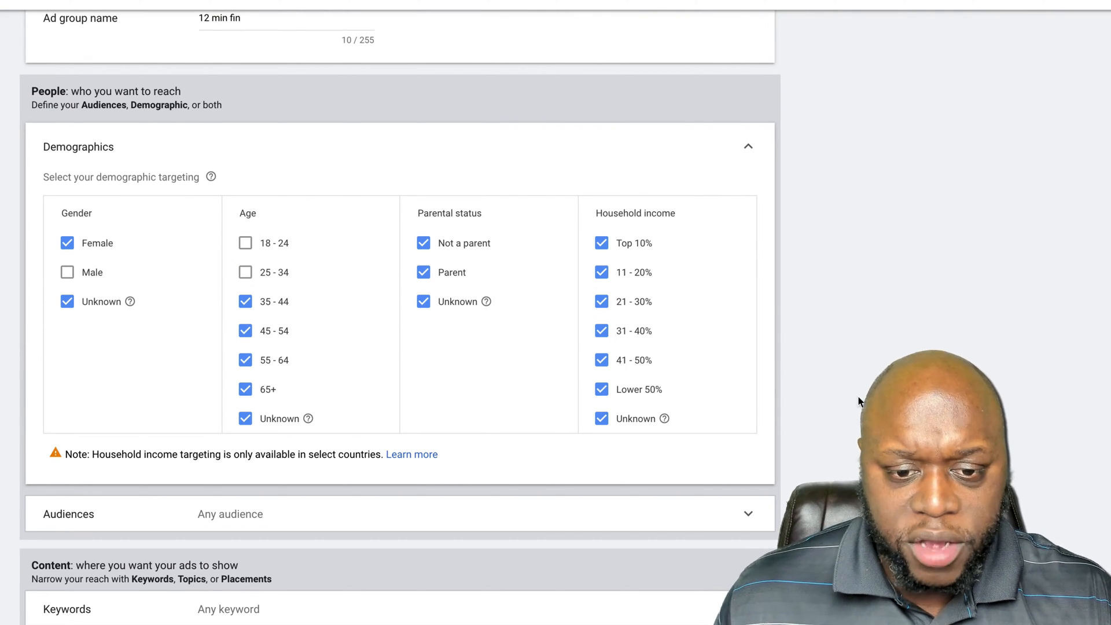
{"action": "scroll", "coordinate": [754, 382], "scroll_direction": "down", "scroll_amount": 1}
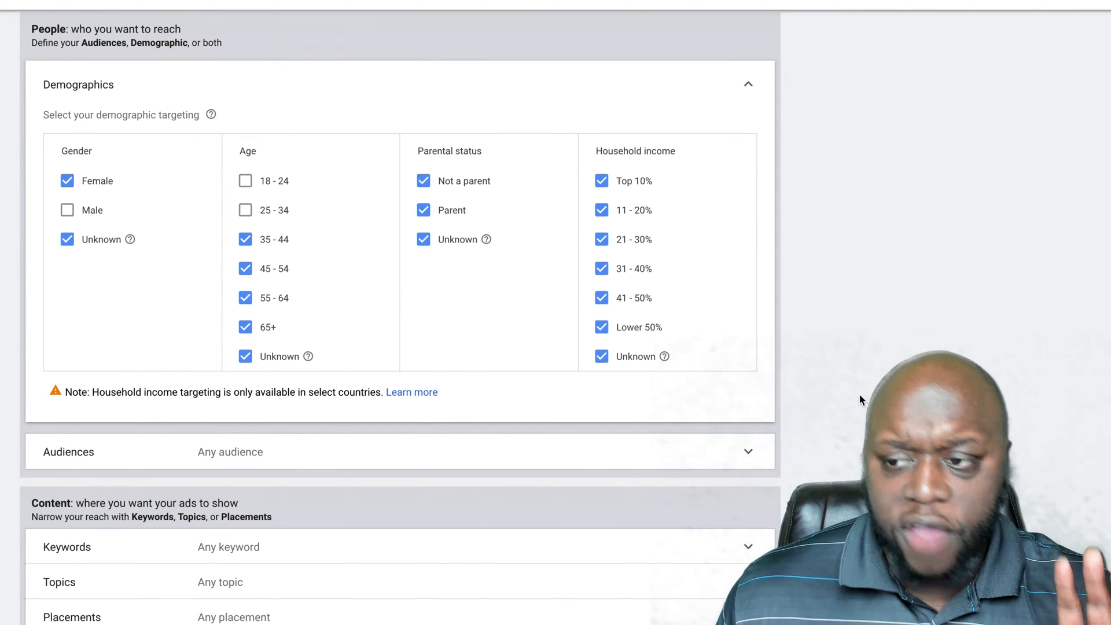
Step: Examine the audience targeting options of the ad group
{"action": "scroll", "coordinate": [859, 394], "scroll_direction": "down", "scroll_amount": 1}
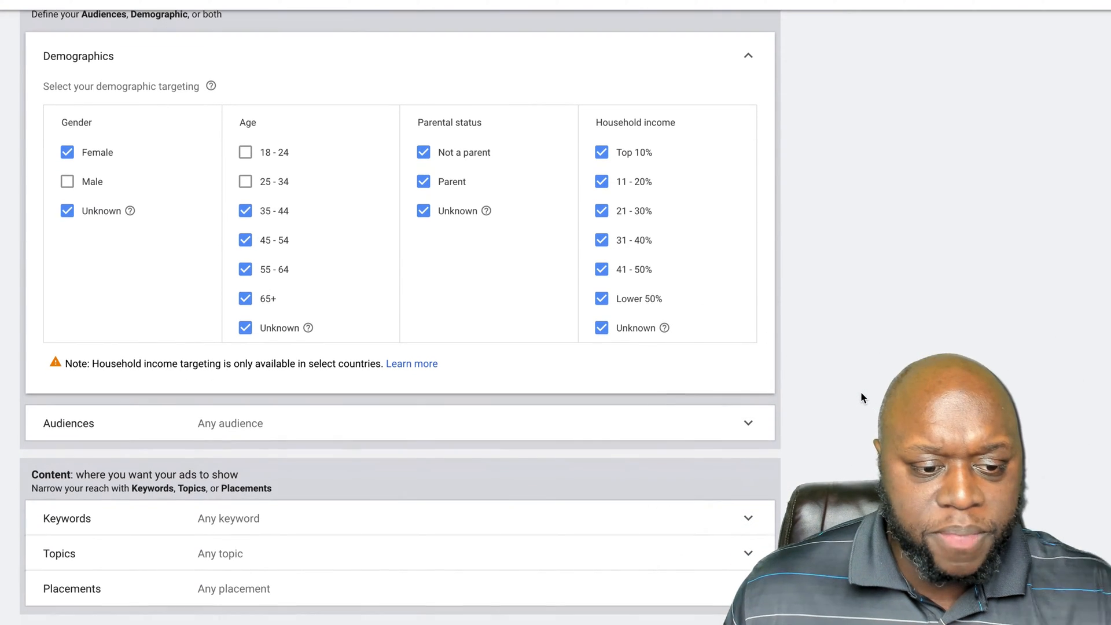
{"action": "left_click", "coordinate": [734, 430]}
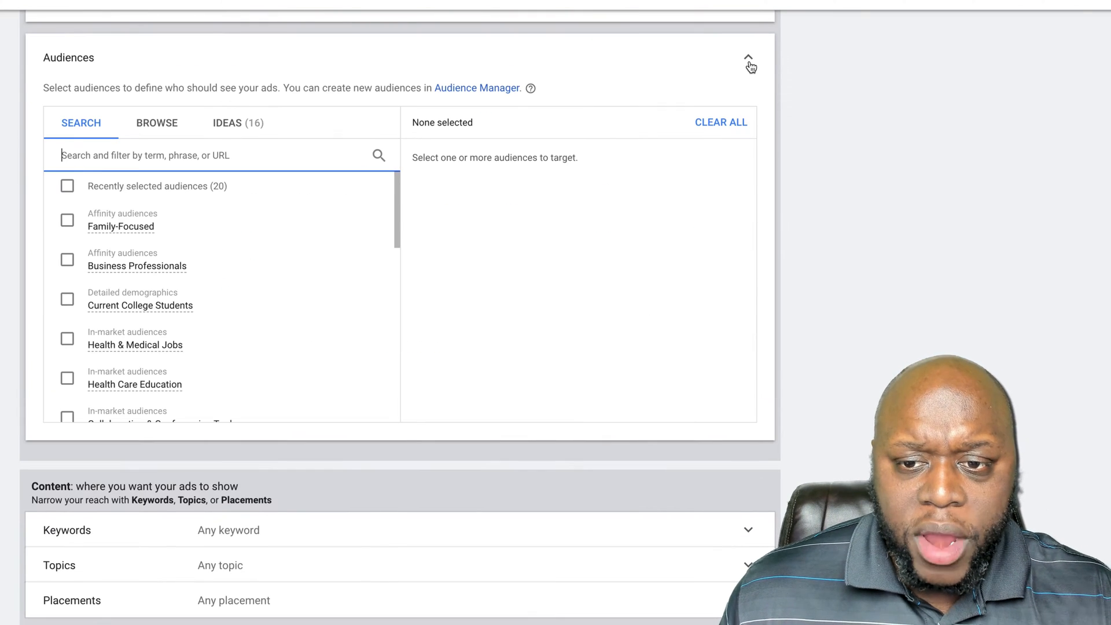
{"action": "left_click", "coordinate": [749, 57]}
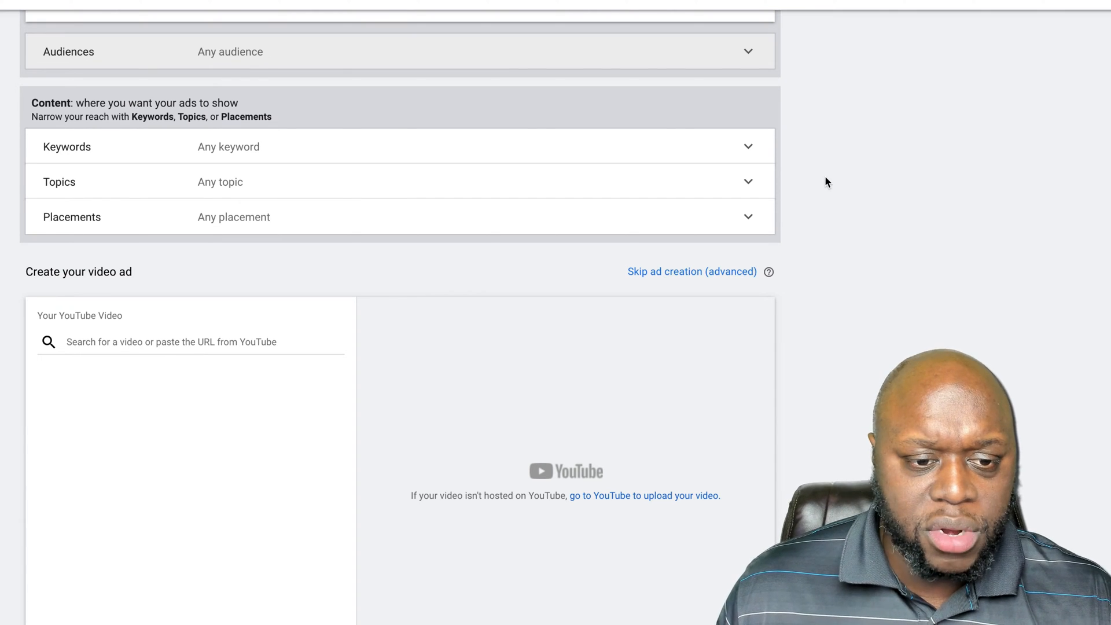
Step: Open the ad group's placement targeting for entering multiple placements as a list
{"action": "left_click", "coordinate": [749, 219]}
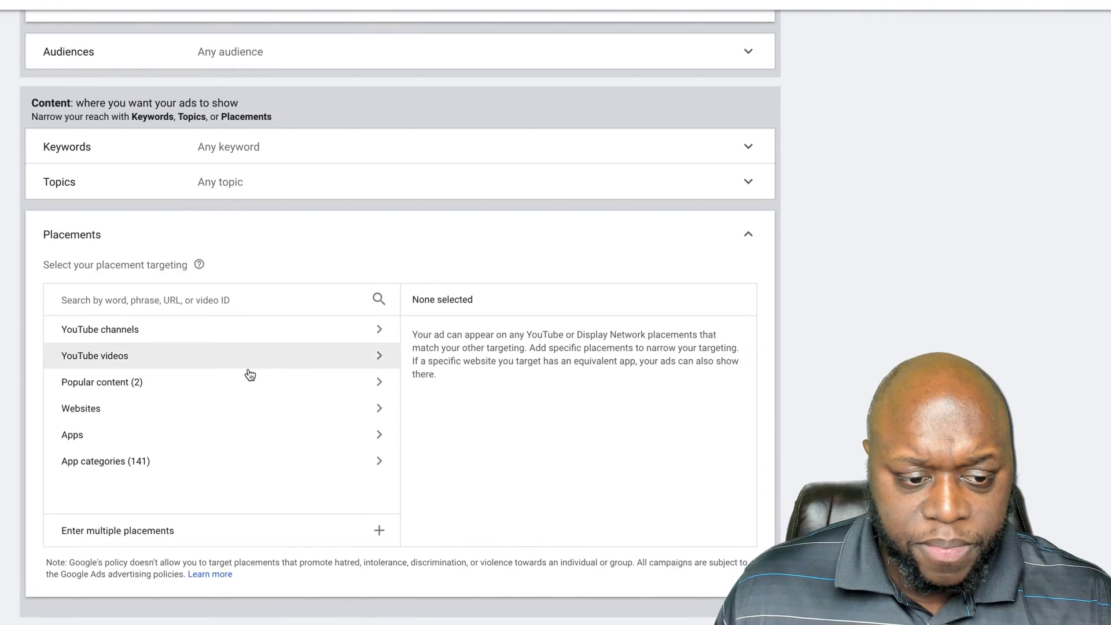
{"action": "scroll", "coordinate": [109, 368], "scroll_direction": "down", "scroll_amount": 2}
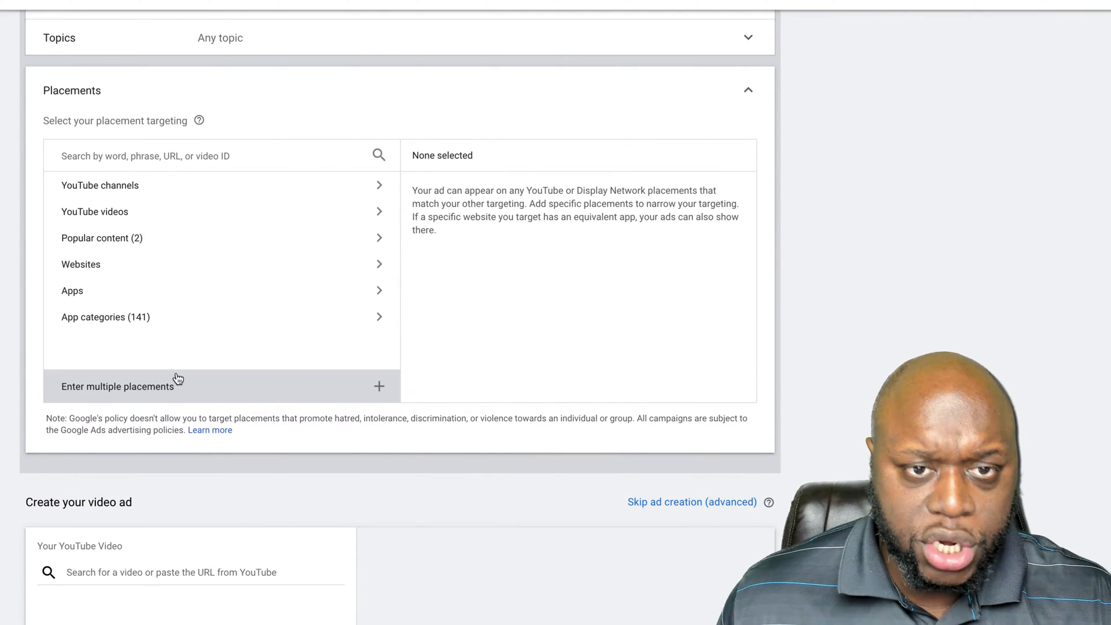
{"action": "left_click", "coordinate": [176, 385]}
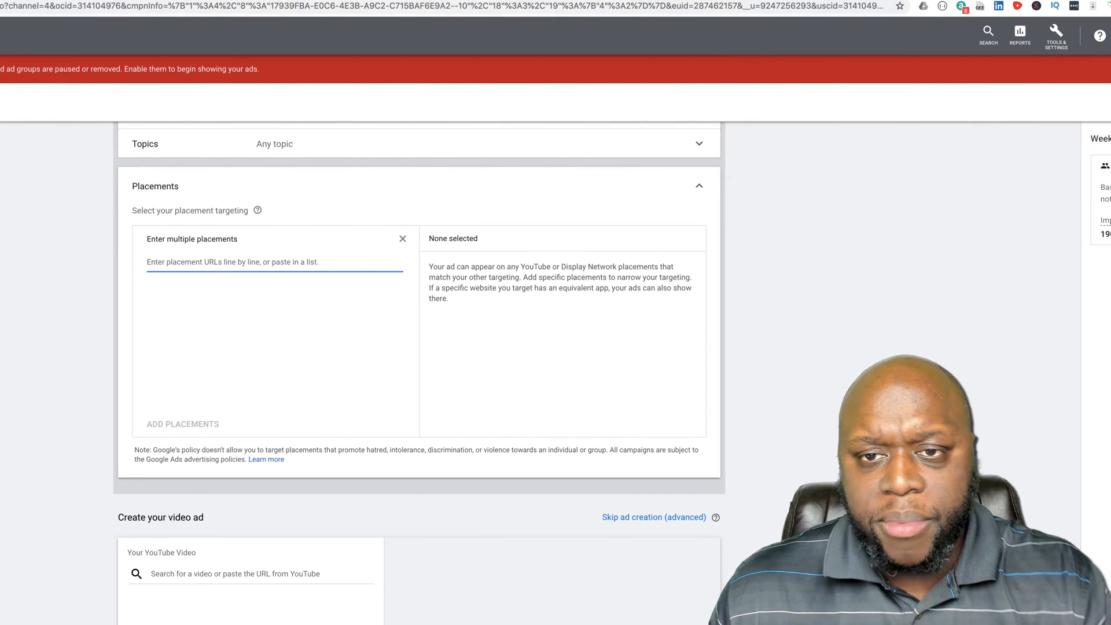
Step: Switch to YouTube in a new browser tab and search for "affiliate marketing for beginners"
{"action": "key", "text": "super+t"}
{"action": "type", "text": "you"}
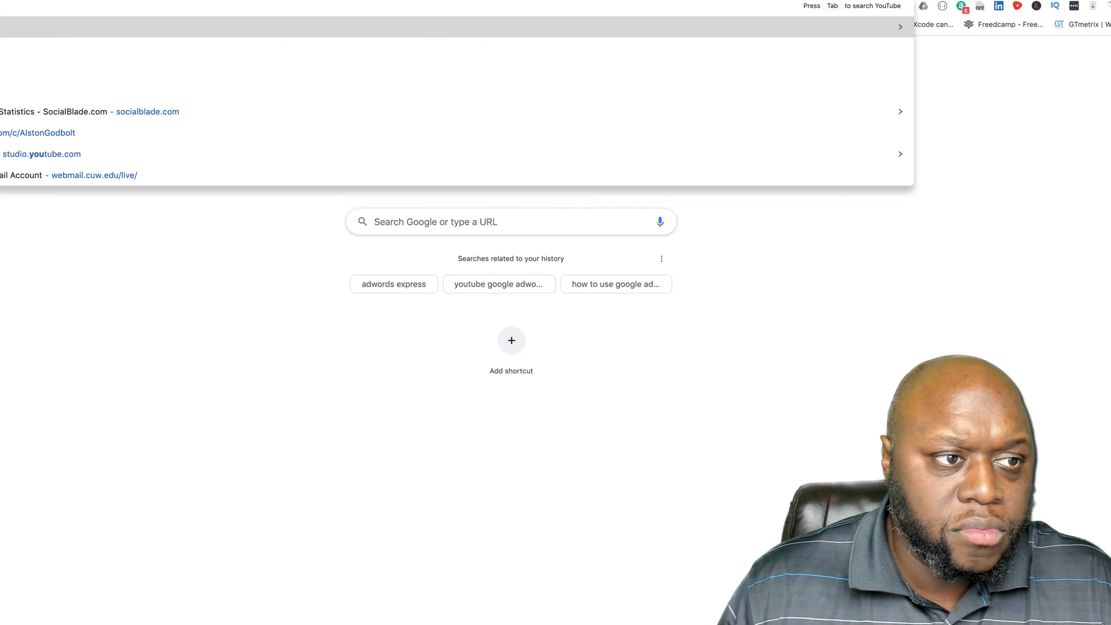
{"action": "key", "text": "Return"}
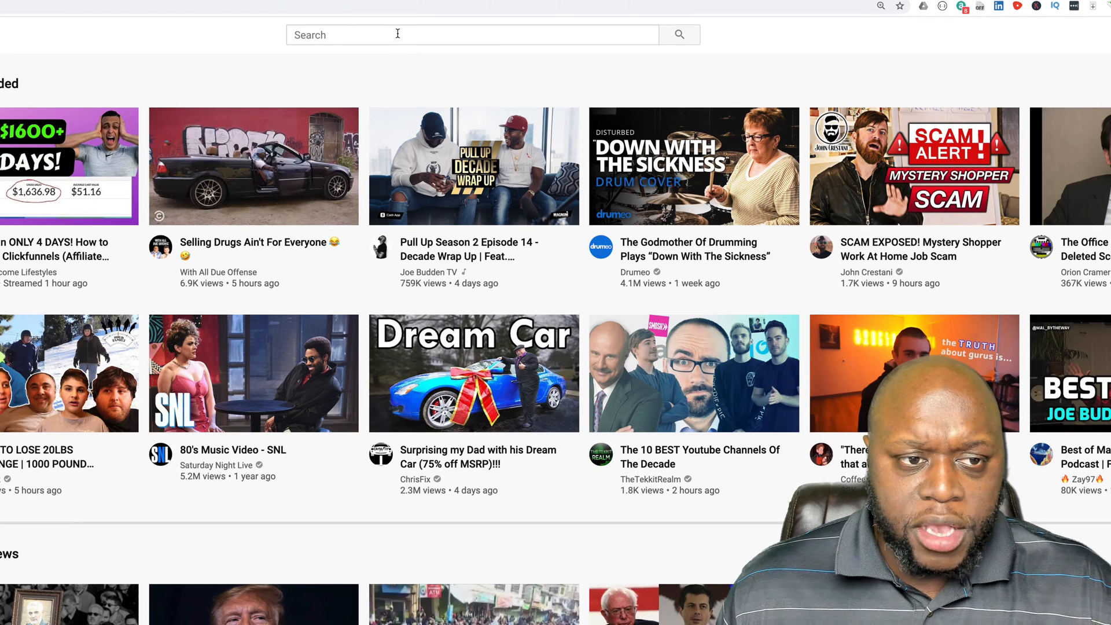
{"action": "left_click", "coordinate": [398, 35]}
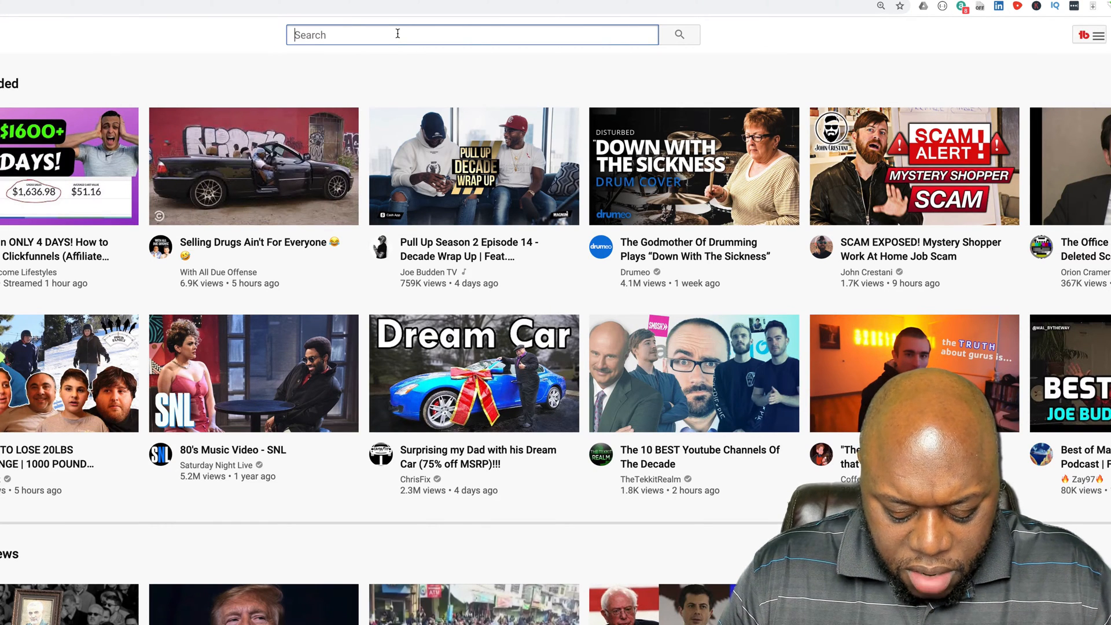
{"action": "type", "text": "affiliate "}
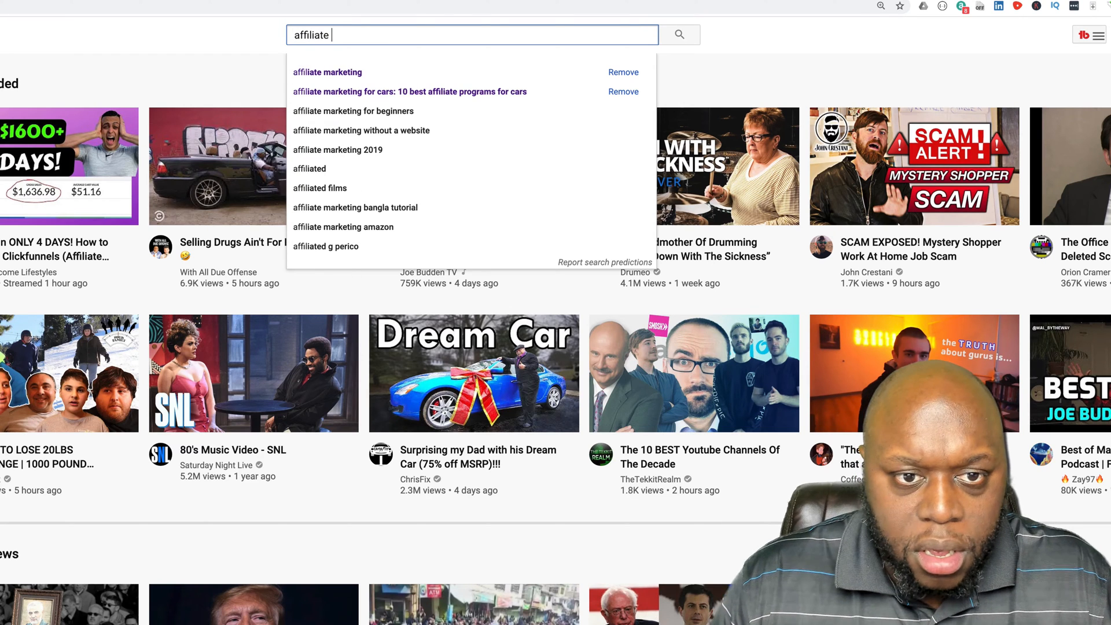
{"action": "type", "text": "marketing"}
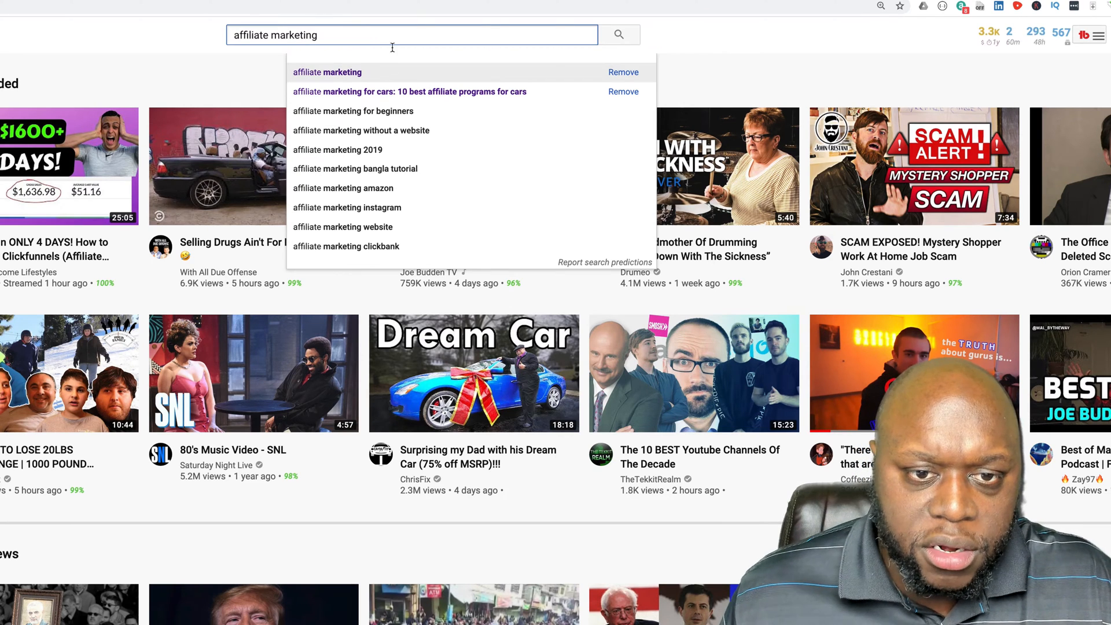
{"action": "left_click", "coordinate": [385, 118]}
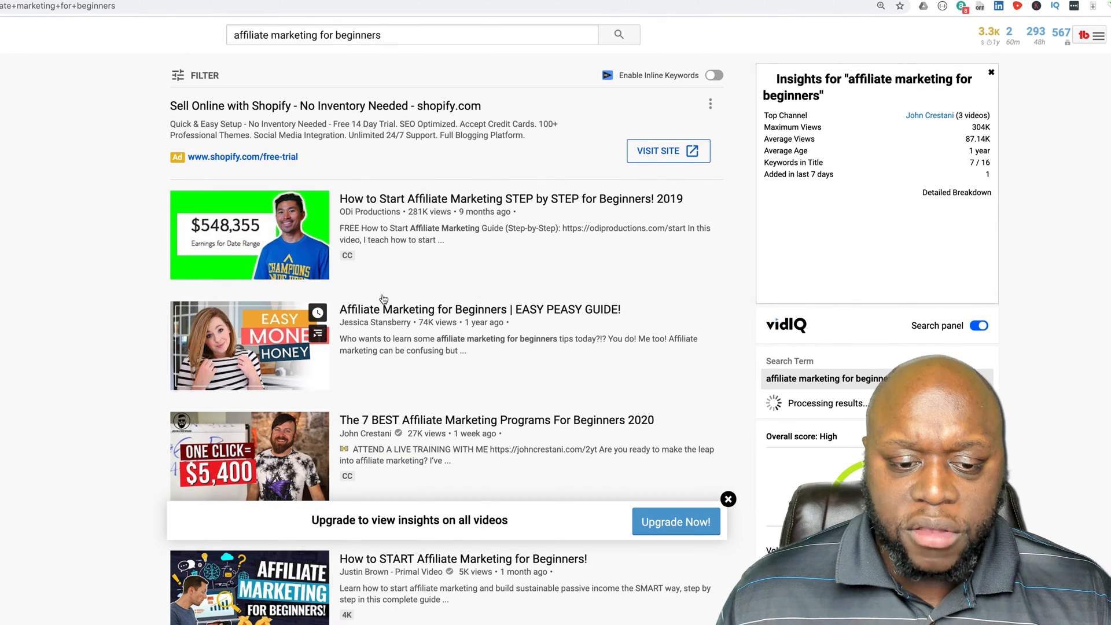
Step: Open the video "Affiliate Marketing for Beginners | EASY PEASY GUIDE!" from the search results and pause it
{"action": "scroll", "coordinate": [385, 300], "scroll_direction": "down", "scroll_amount": 1}
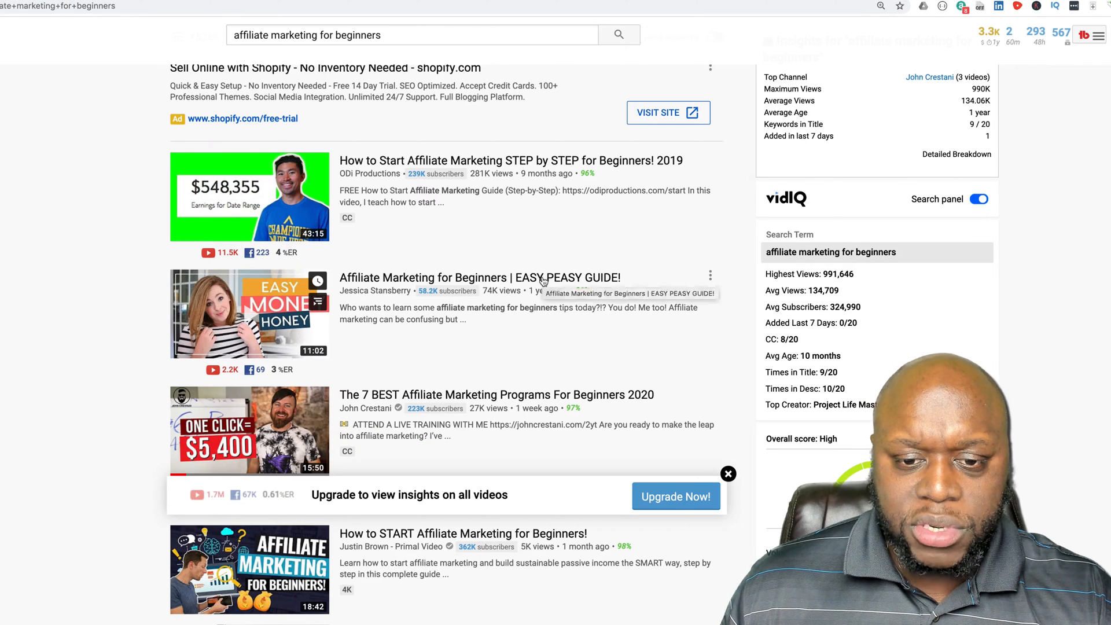
{"action": "left_click", "coordinate": [414, 301]}
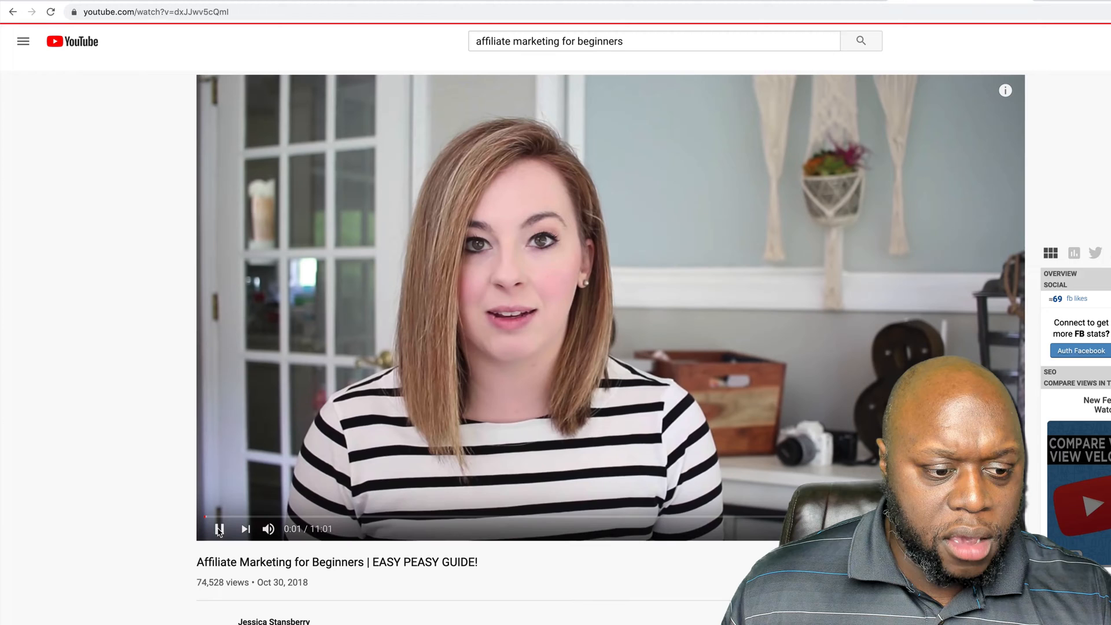
{"action": "left_click", "coordinate": [219, 529]}
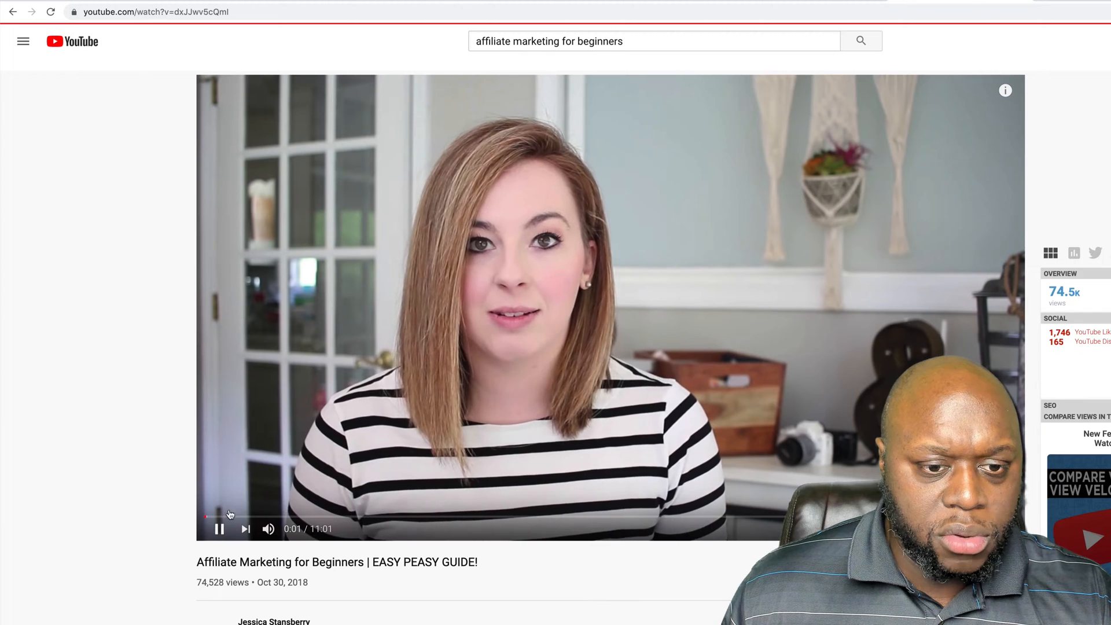
Step: Copy the YouTube video's URL and enter it as a line in the Google Ads multiple placements list
{"action": "left_click", "coordinate": [182, 10]}
{"action": "right_click", "coordinate": [181, 11]}
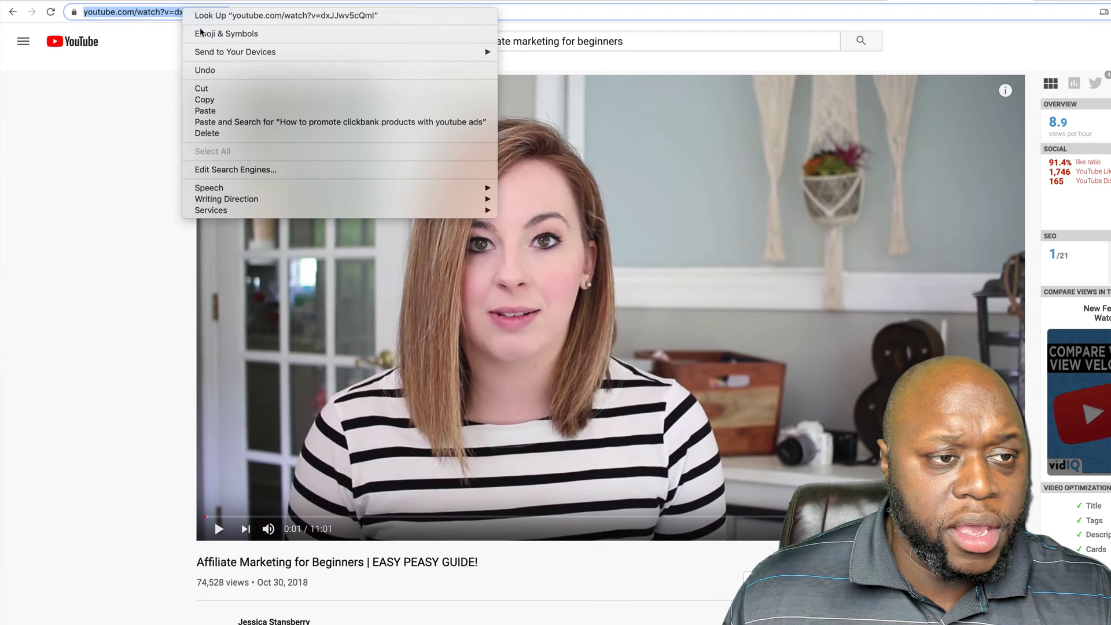
{"action": "left_click", "coordinate": [221, 99]}
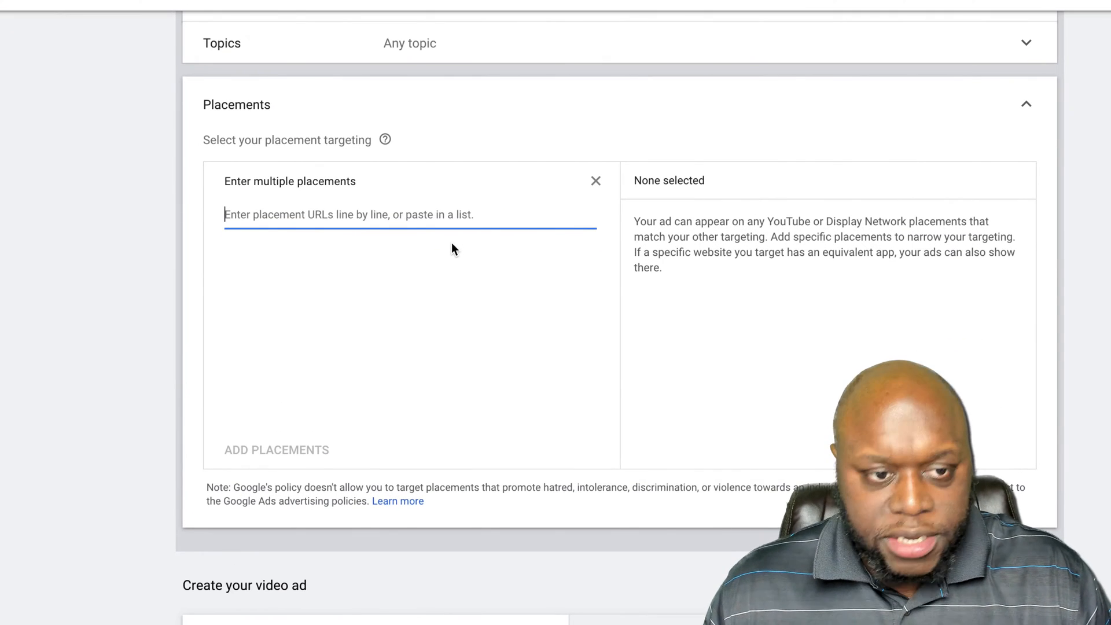
{"action": "key", "text": "ctrl+v"}
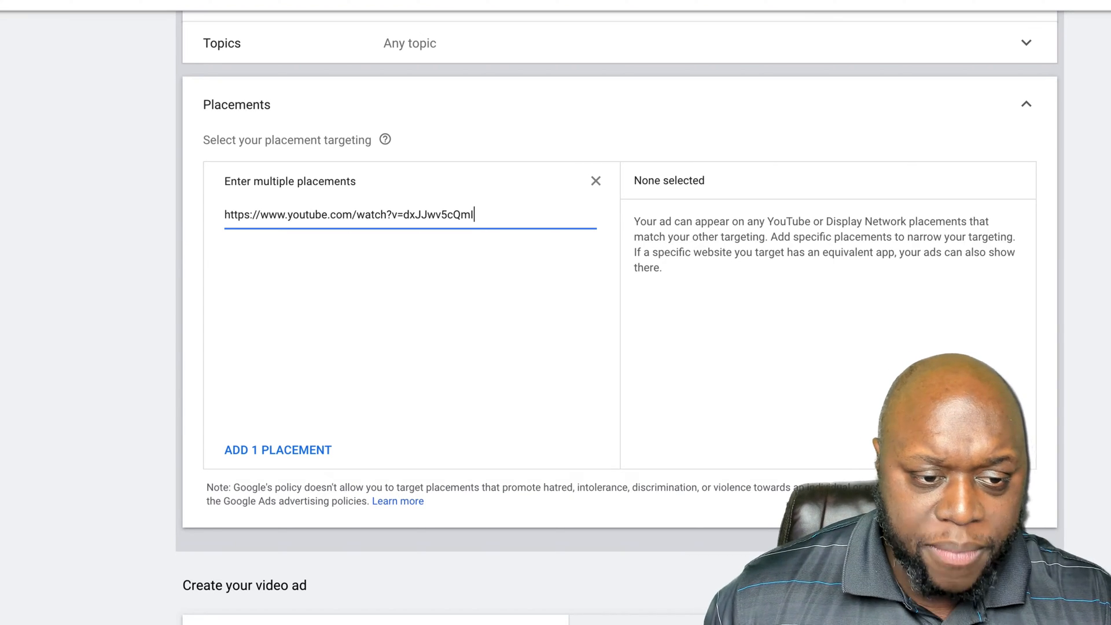
{"action": "key", "text": "Return"}
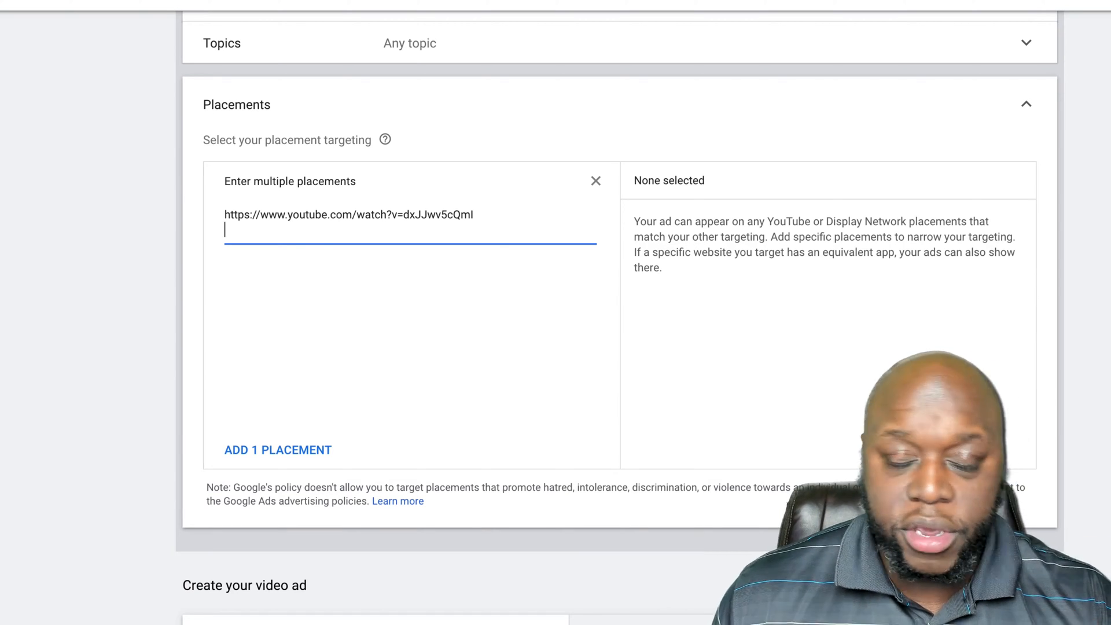
Step: Use the URL of the own YouTube video about promoting Amazon affiliate products as the campaign's video ad
{"action": "scroll", "coordinate": [619, 312], "scroll_direction": "down", "scroll_amount": 3}
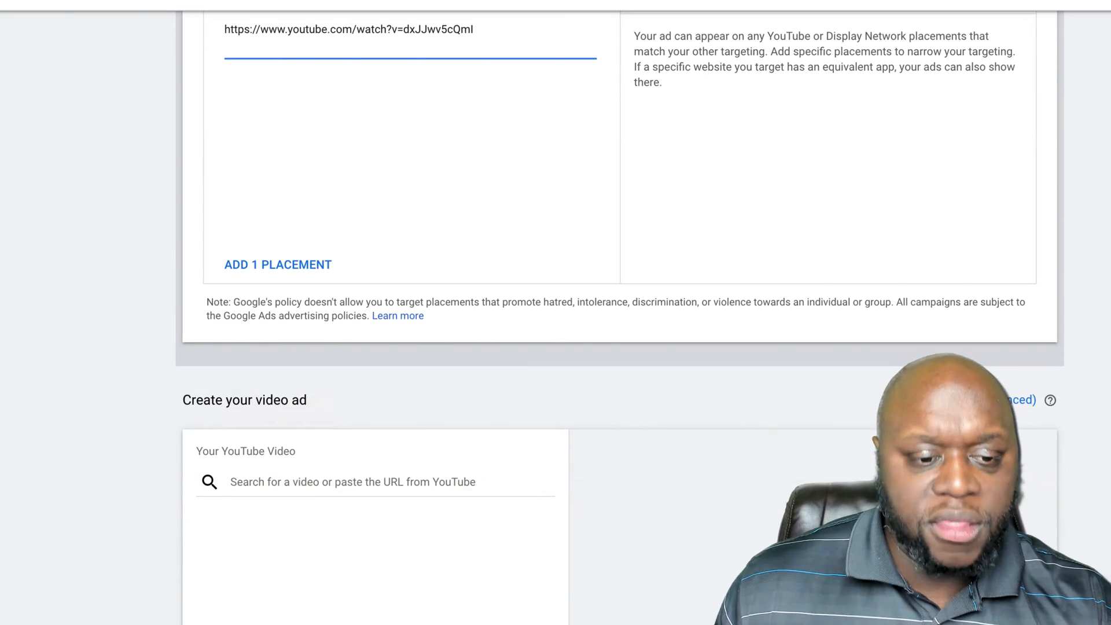
{"action": "scroll", "coordinate": [235, 513], "scroll_direction": "down", "scroll_amount": 4}
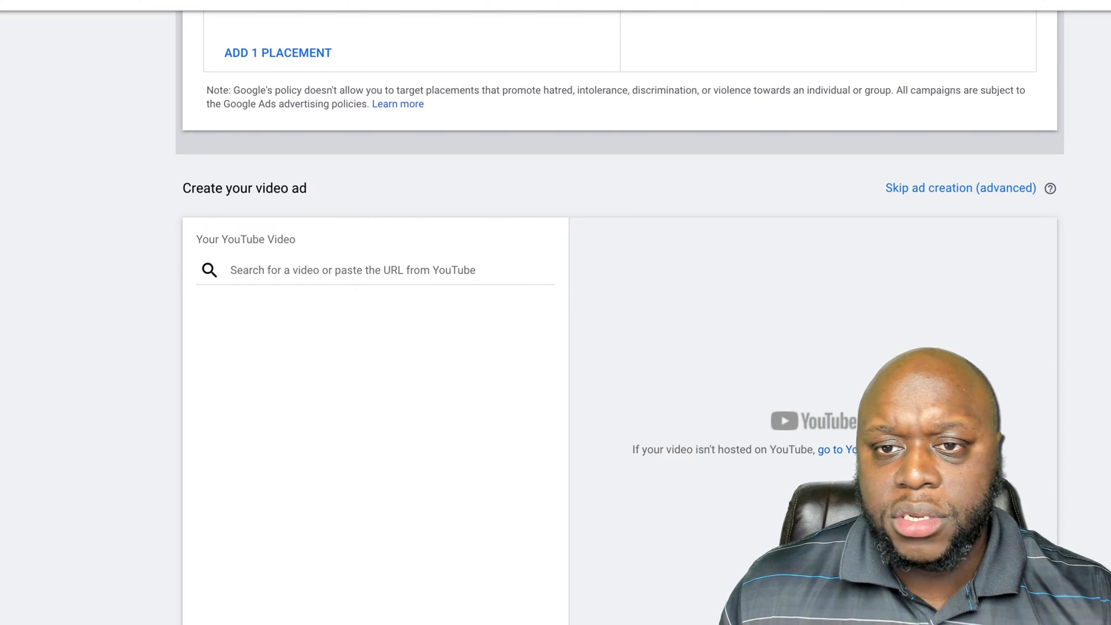
{"action": "key", "text": "super+t"}
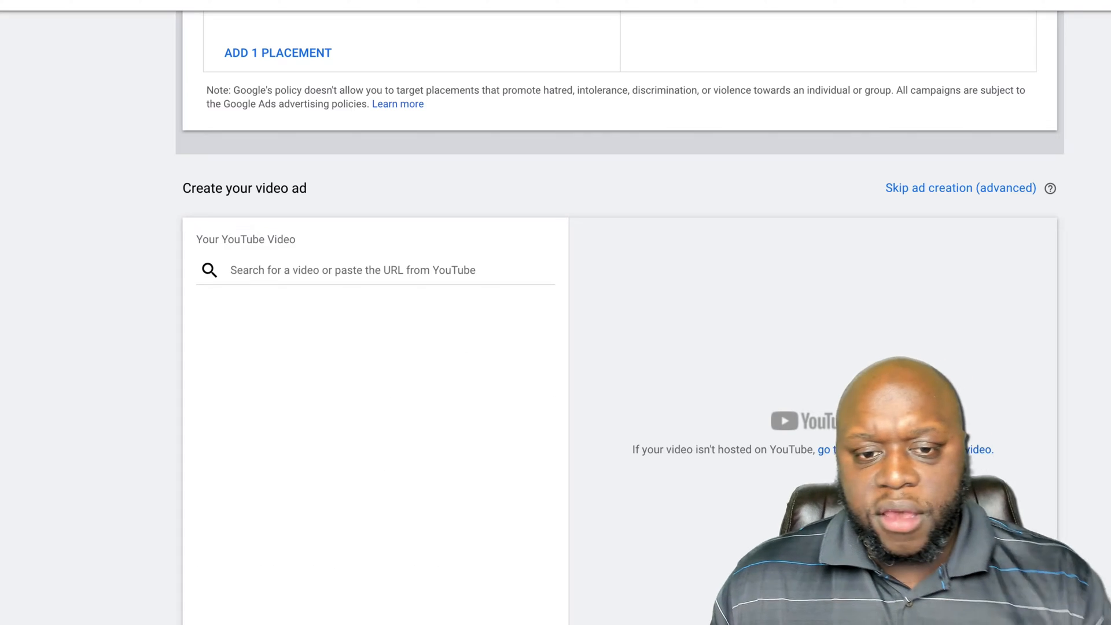
{"action": "left_click", "coordinate": [277, 258]}
{"action": "key", "text": "ctrl+v"}
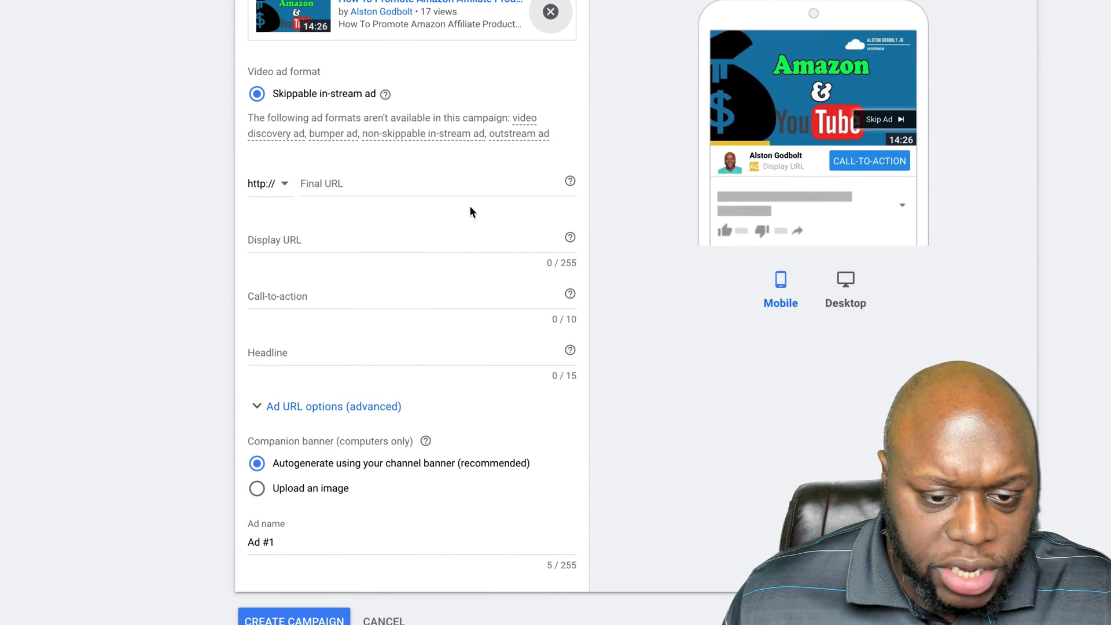
Step: Set the ad's final URL to the channel owner's personal .click domain with the path /start
{"action": "left_click", "coordinate": [354, 335]}
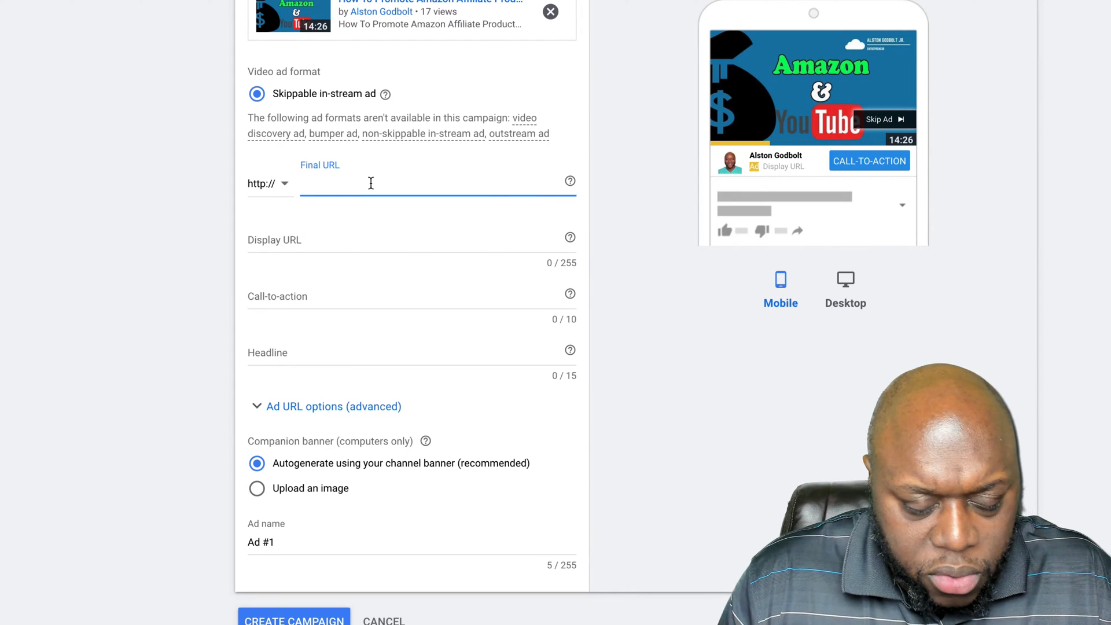
{"action": "type", "text": "alstong"}
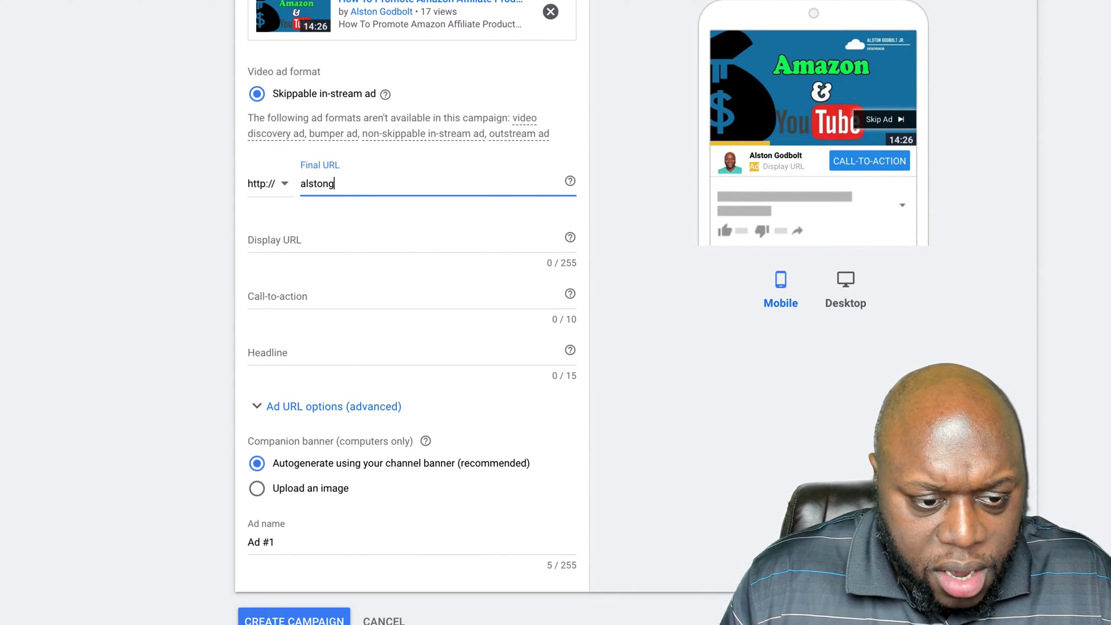
{"action": "type", "text": "odbolt.c"}
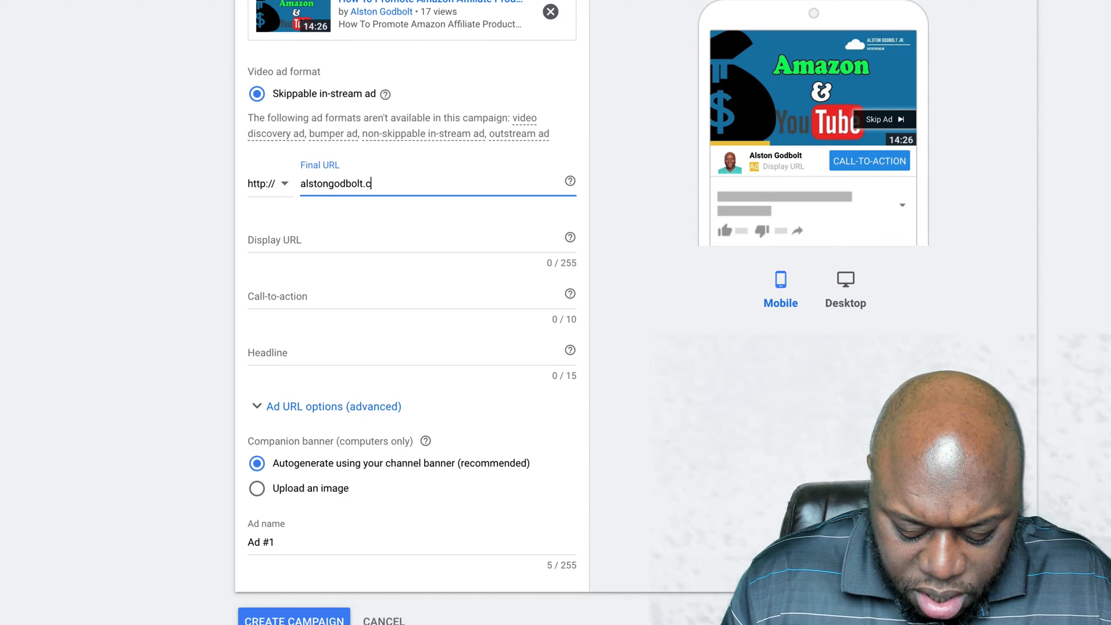
{"action": "type", "text": "lick"}
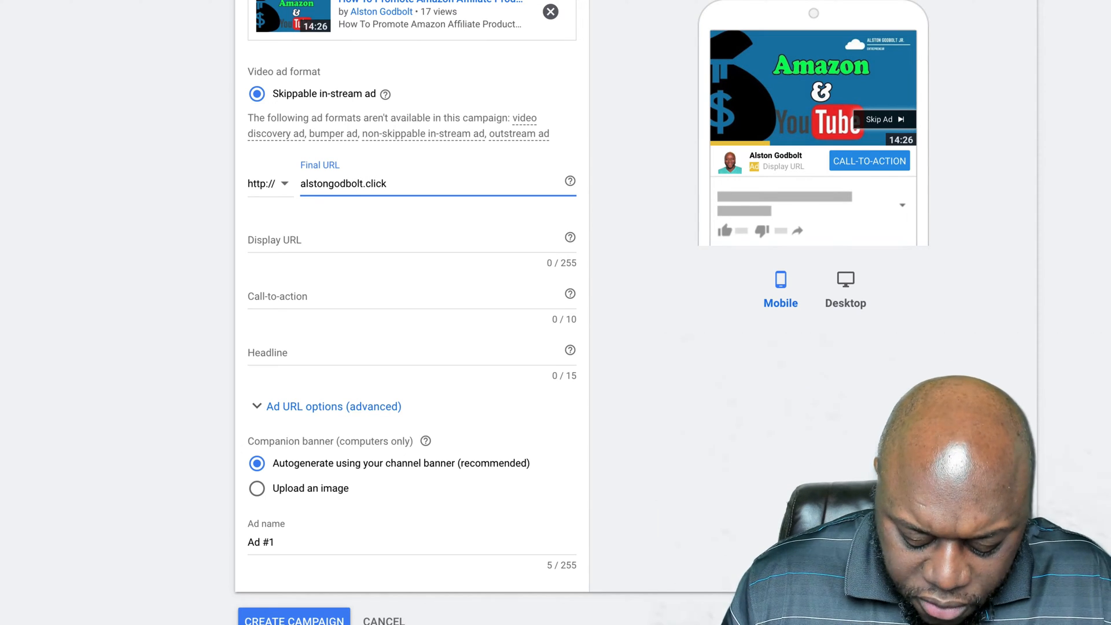
{"action": "type", "text": "/start"}
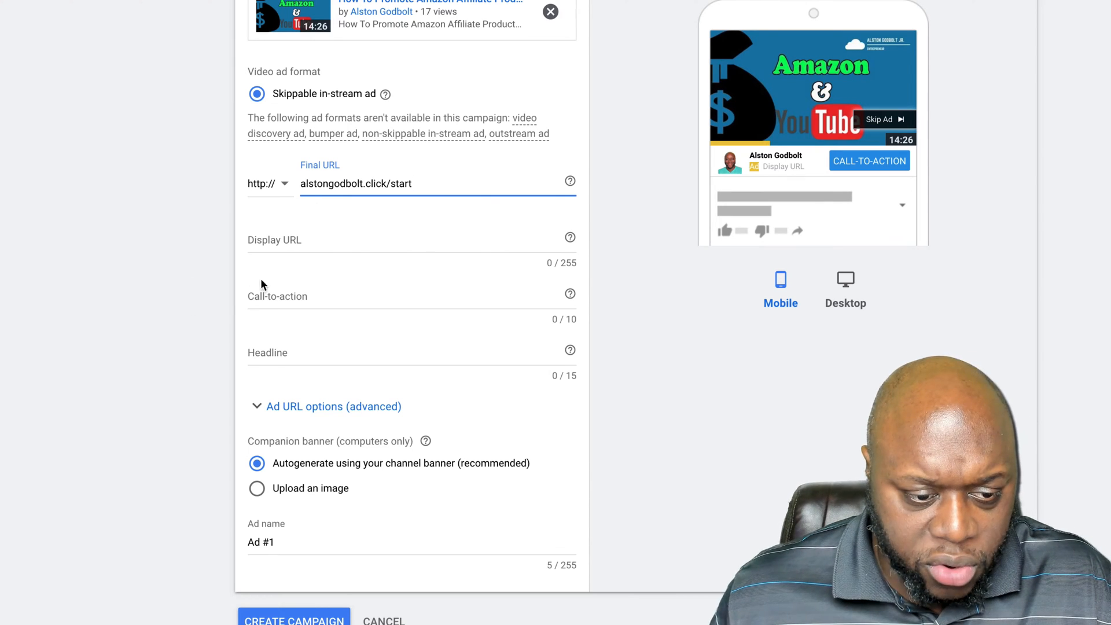
Step: Set the ad's display URL to the same address as the final URL, correcting the misspelled domain
{"action": "left_click", "coordinate": [279, 243]}
{"action": "key", "text": "ctrl+v"}
{"action": "left_click", "coordinate": [279, 243]}
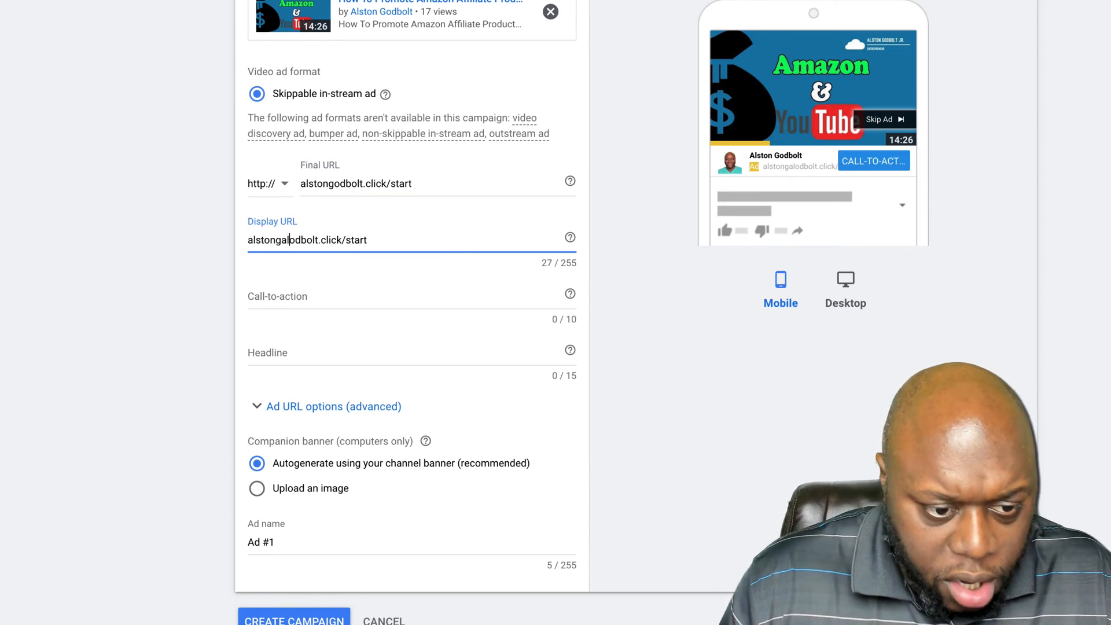
{"action": "key", "text": "BackSpace"}
{"action": "key", "text": "BackSpace"}
{"action": "key", "text": "BackSpace"}
{"action": "key", "text": "BackSpace"}
{"action": "key", "text": "BackSpace"}
{"action": "key", "text": "BackSpace"}
{"action": "key", "text": "BackSpace"}
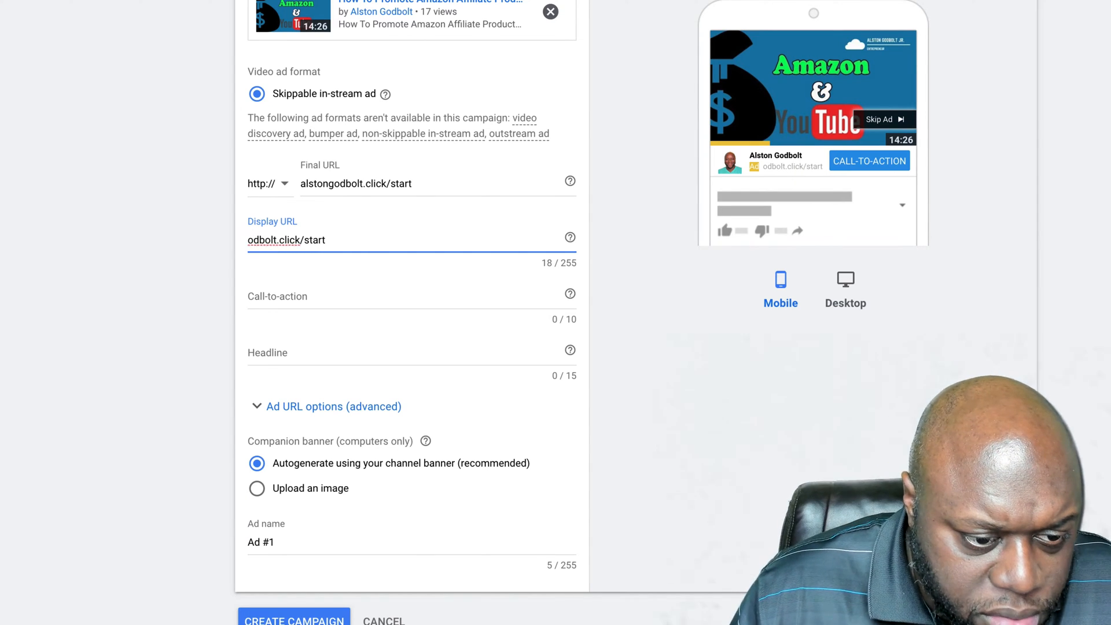
{"action": "type", "text": "alstong"}
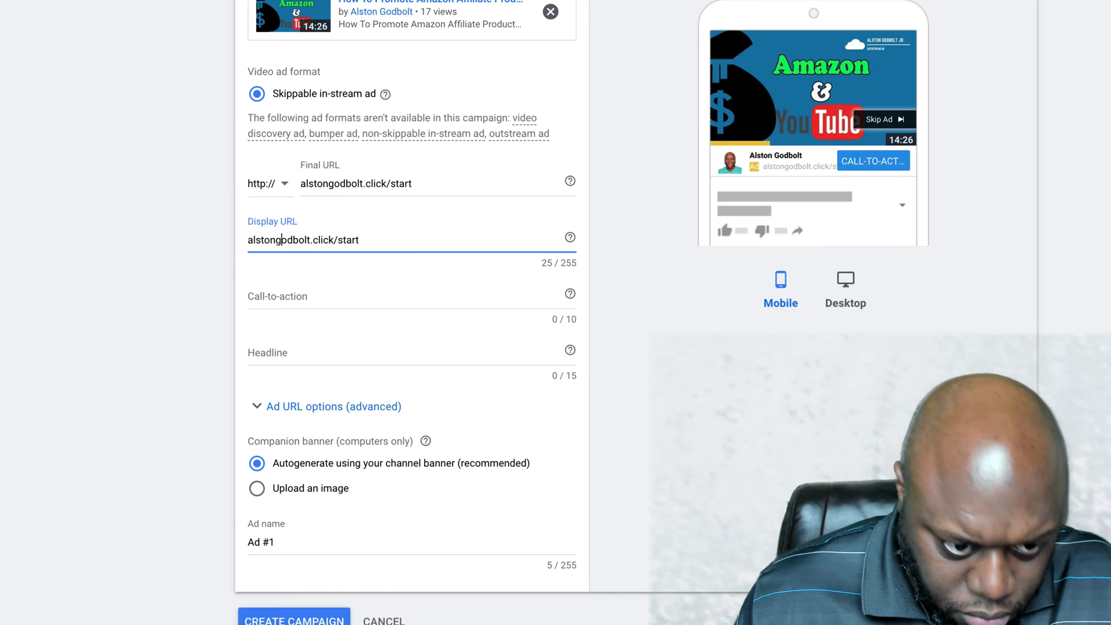
Step: Set the video ad's call-to-action to Learn More and its headline to Pizza?
{"action": "left_click", "coordinate": [318, 300]}
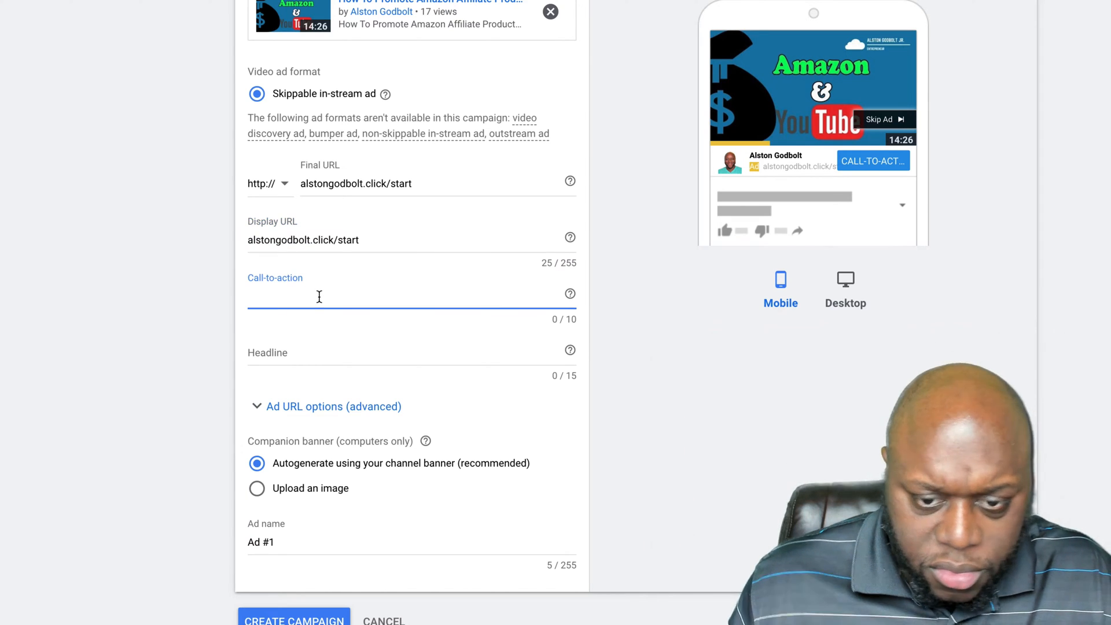
{"action": "type", "text": "Lea"}
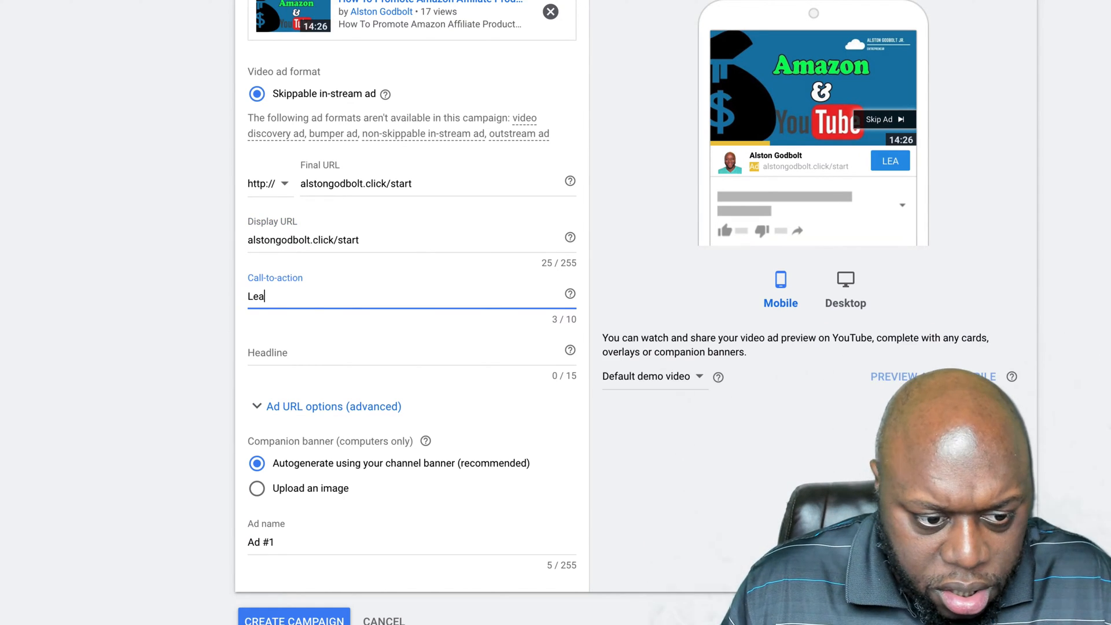
{"action": "type", "text": "rn More"}
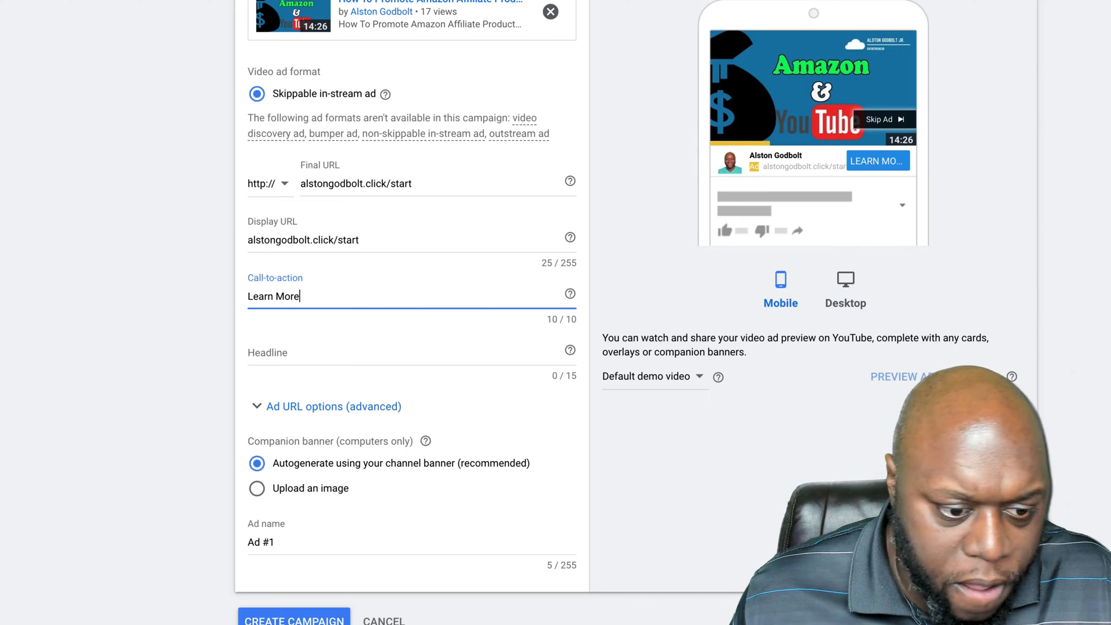
{"action": "left_click", "coordinate": [318, 348]}
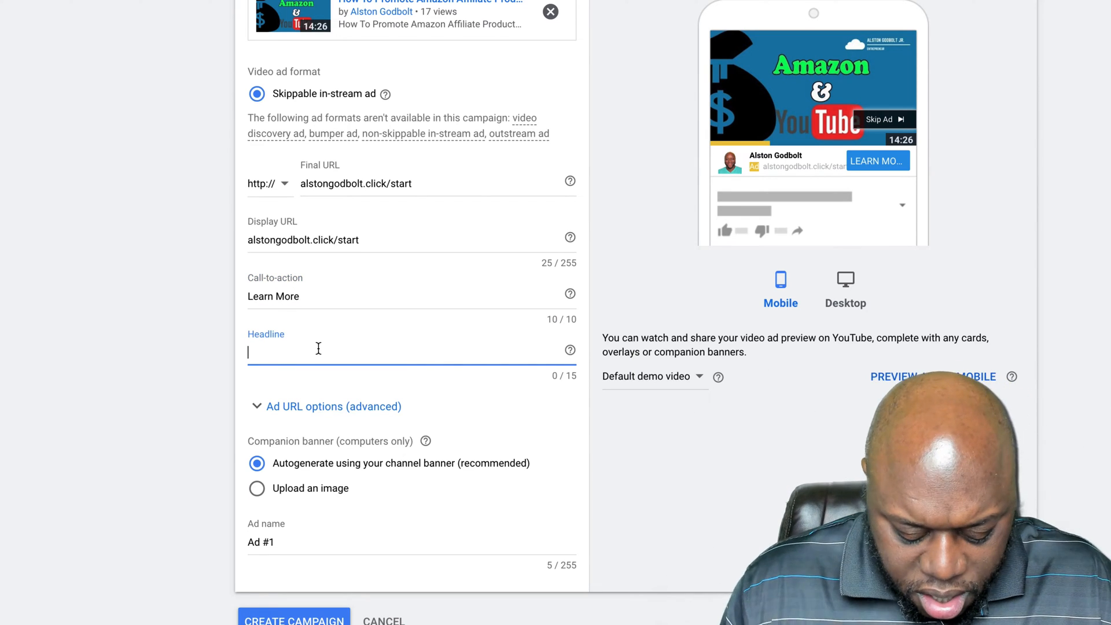
{"action": "type", "text": "Pizza?"}
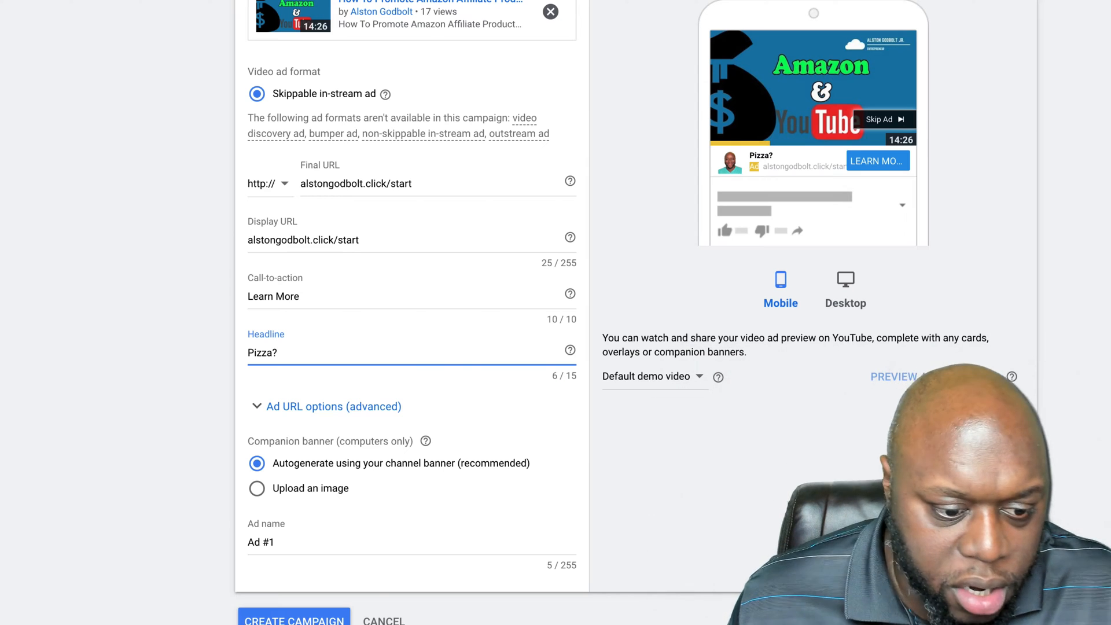
Step: Review the completed video ad settings and create the campaign
{"action": "scroll", "coordinate": [661, 378], "scroll_direction": "down", "scroll_amount": 2}
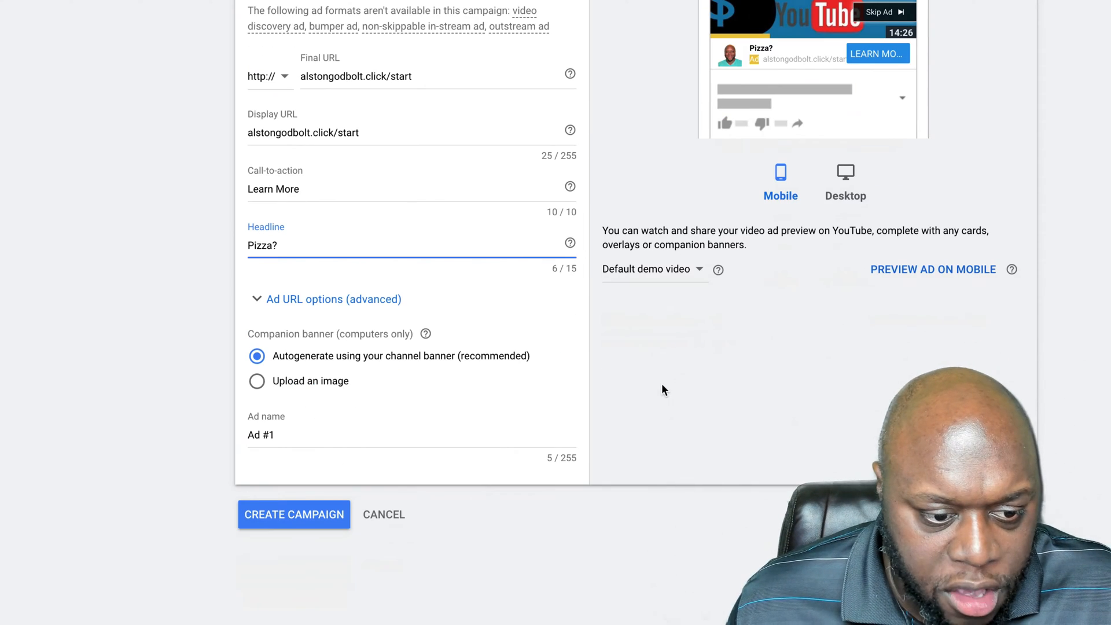
{"action": "scroll", "coordinate": [607, 421], "scroll_direction": "up", "scroll_amount": 5}
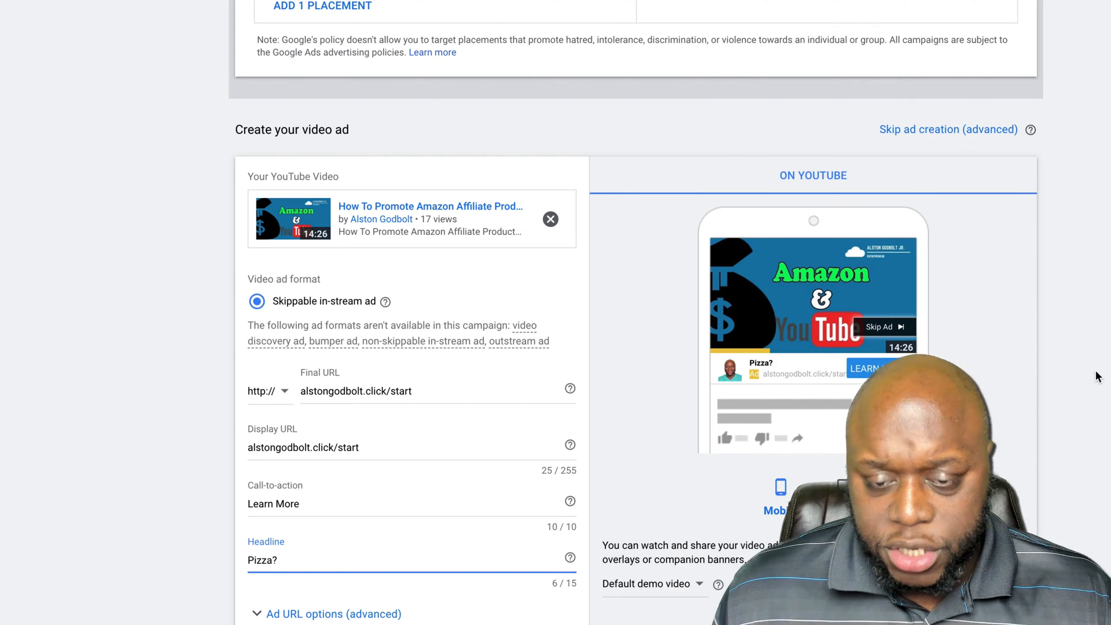
{"action": "scroll", "coordinate": [1097, 377], "scroll_direction": "down", "scroll_amount": 1}
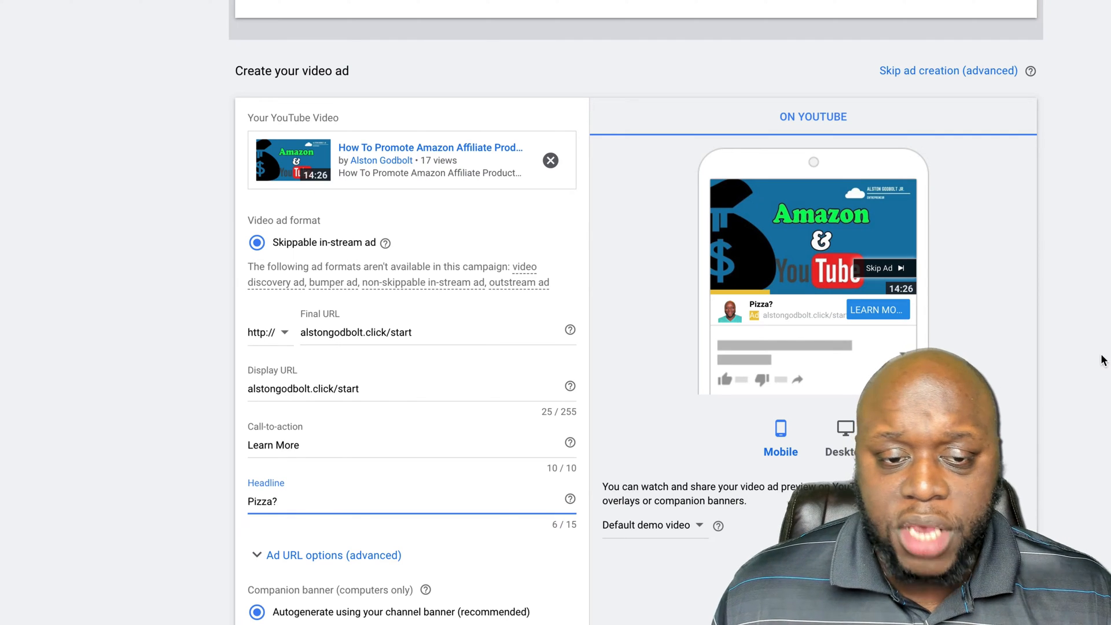
{"action": "scroll", "coordinate": [1108, 364], "scroll_direction": "down", "scroll_amount": 4}
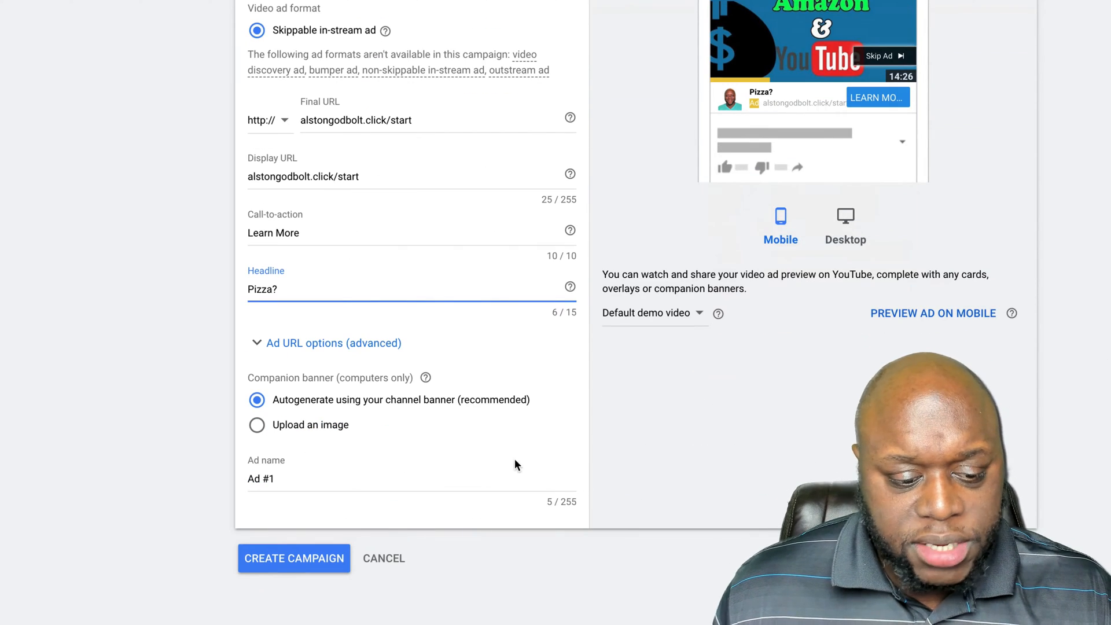
{"action": "left_click", "coordinate": [268, 562]}
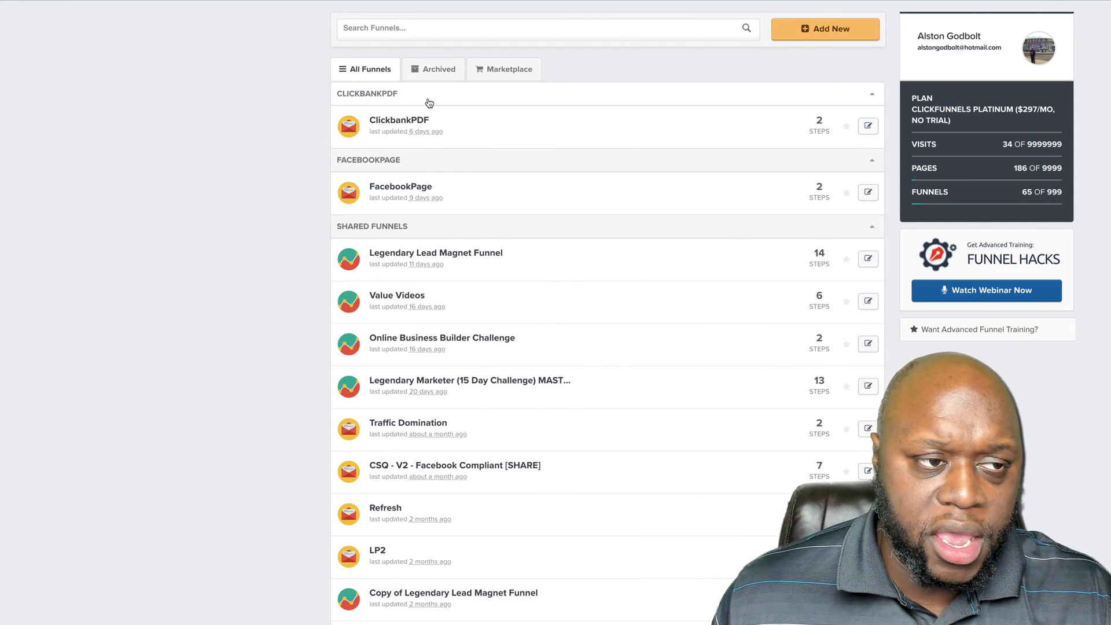
Step: In ClickFunnels, start a new Collect Emails funnel with the Classic Funnel Builder and name it Pizza?
{"action": "left_click", "coordinate": [839, 36]}
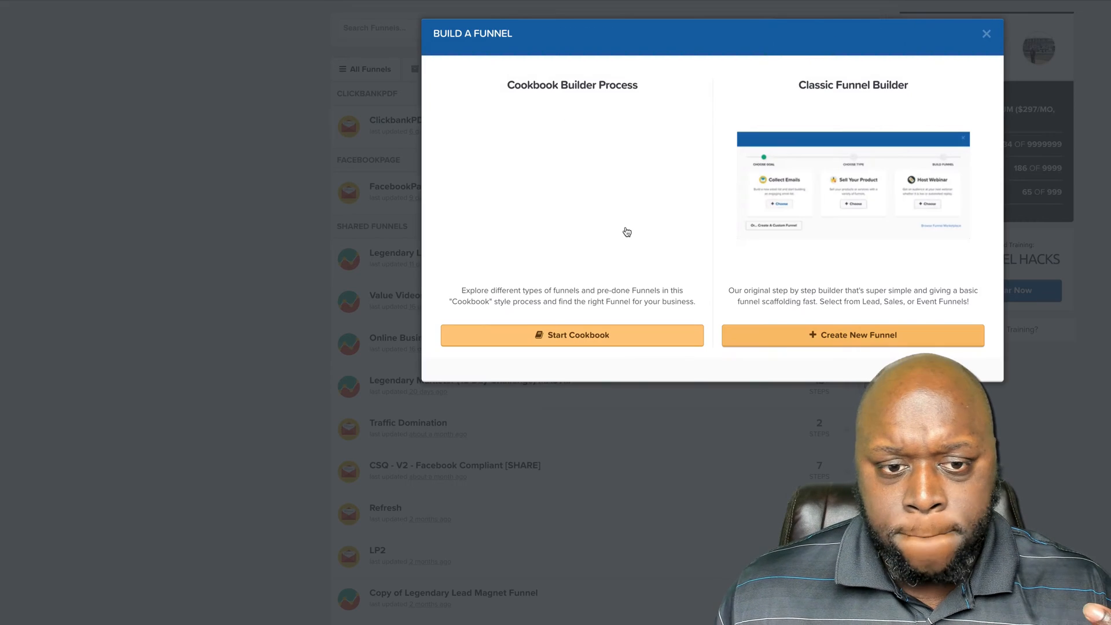
{"action": "left_click", "coordinate": [866, 335]}
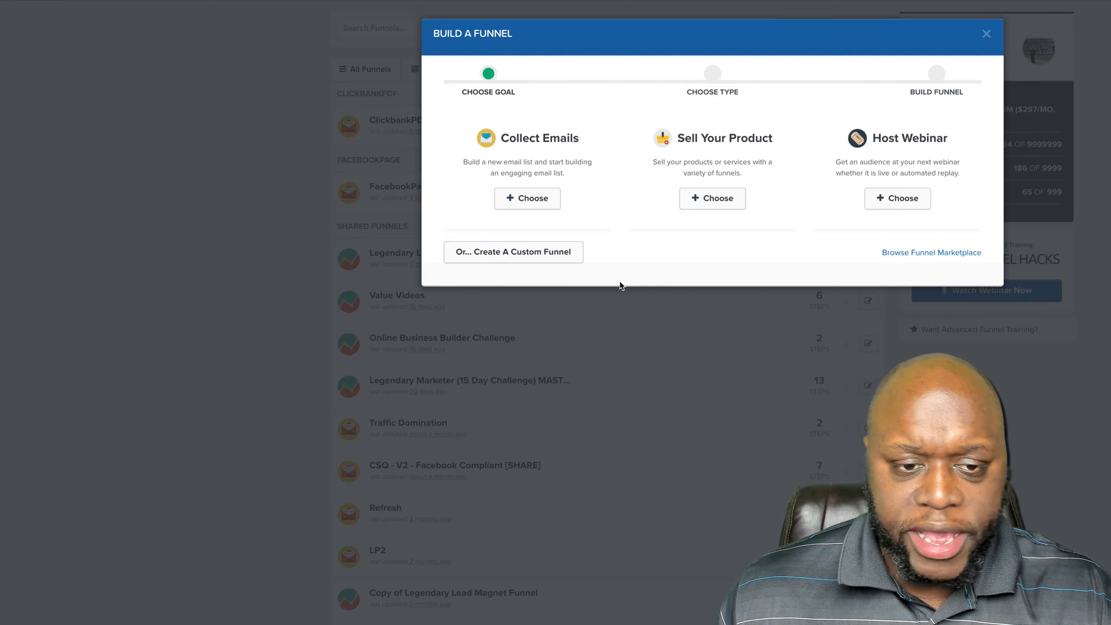
{"action": "left_click", "coordinate": [541, 199]}
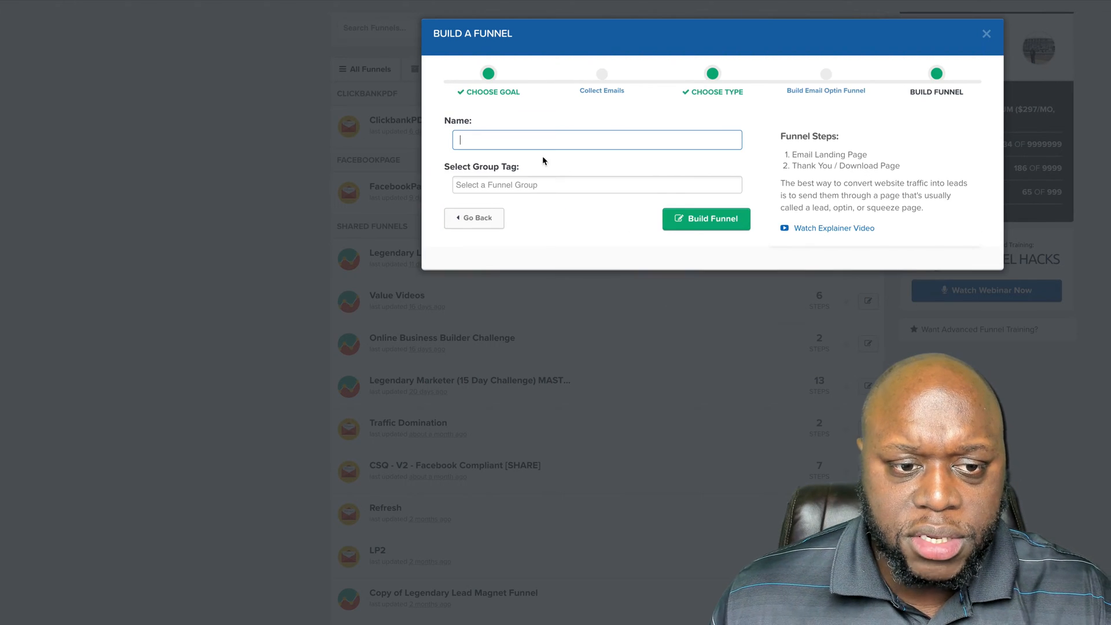
{"action": "type", "text": "Pi"}
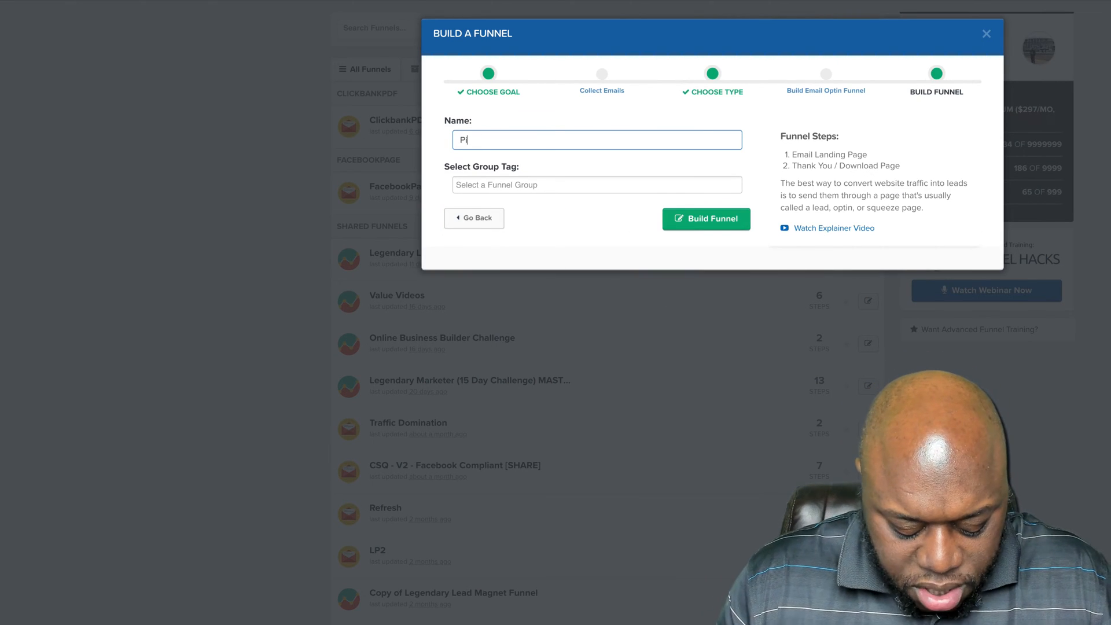
{"action": "type", "text": "zza?"}
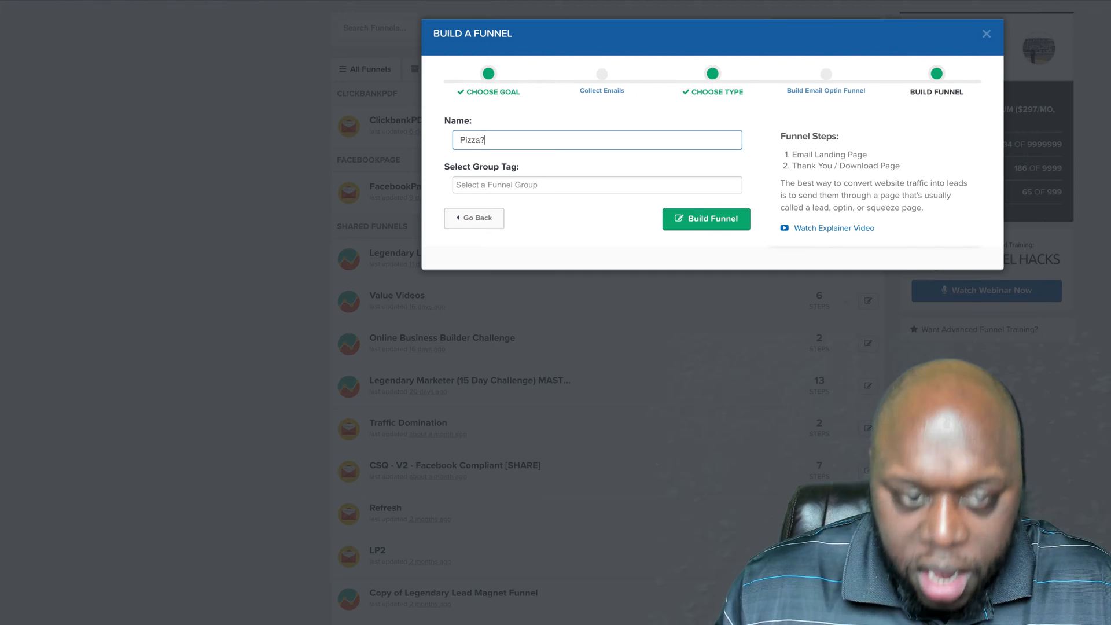
Step: Assign the group tag Pizza to the new funnel and build it
{"action": "left_click", "coordinate": [514, 188]}
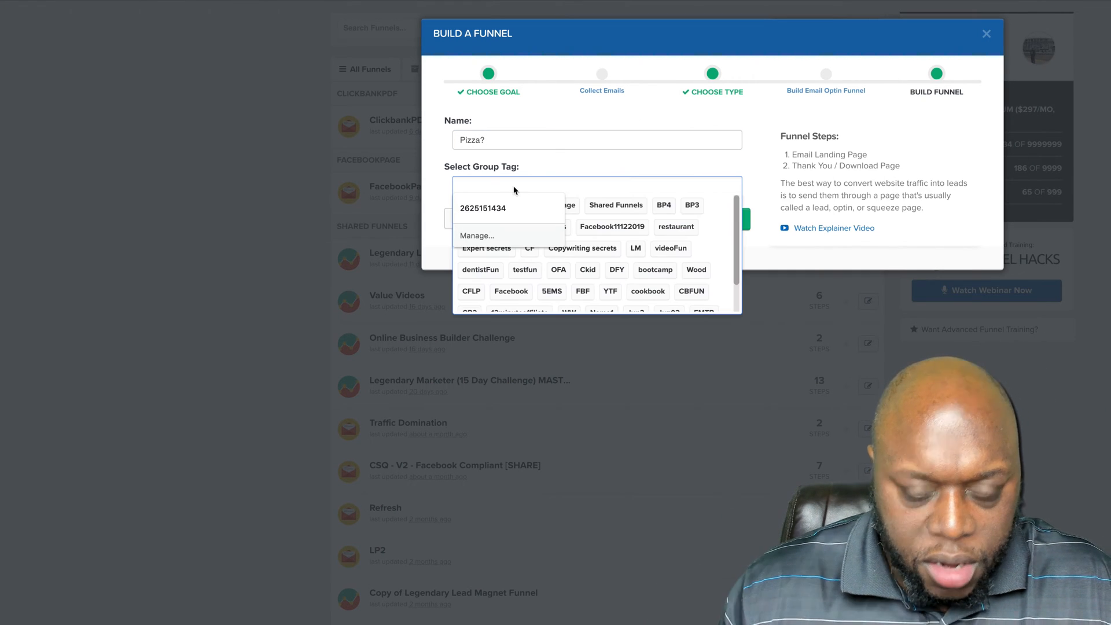
{"action": "type", "text": "Pizza"}
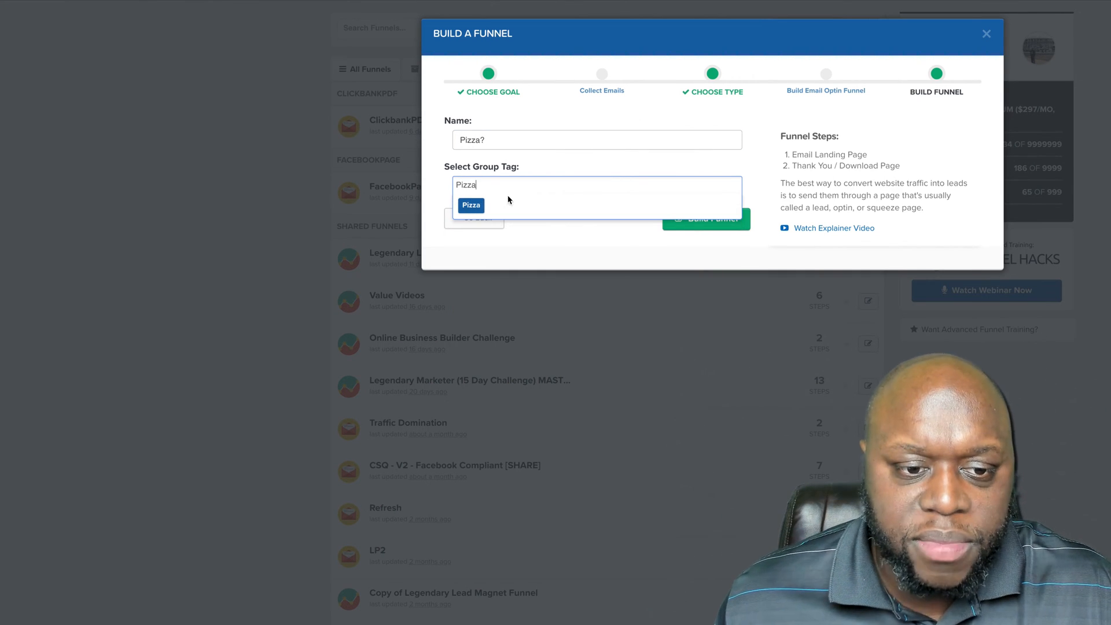
{"action": "key", "text": "Return"}
{"action": "left_click", "coordinate": [680, 222]}
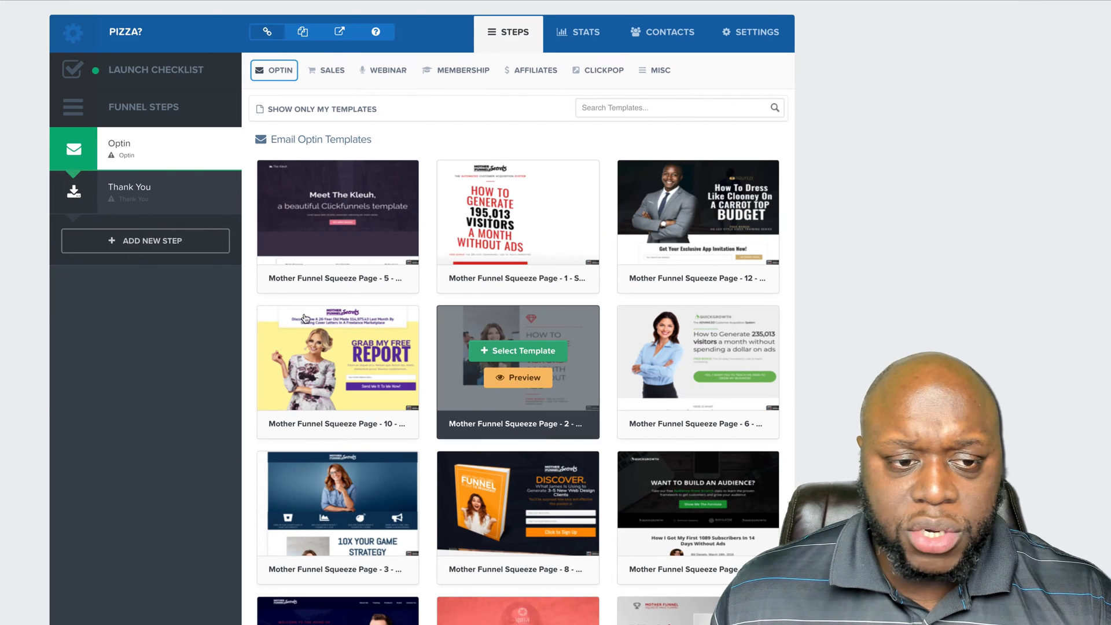
Step: Examine the affiliate promo email swipes document around Promo Swipe 16
{"action": "mouse_move", "coordinate": [359, 199]}
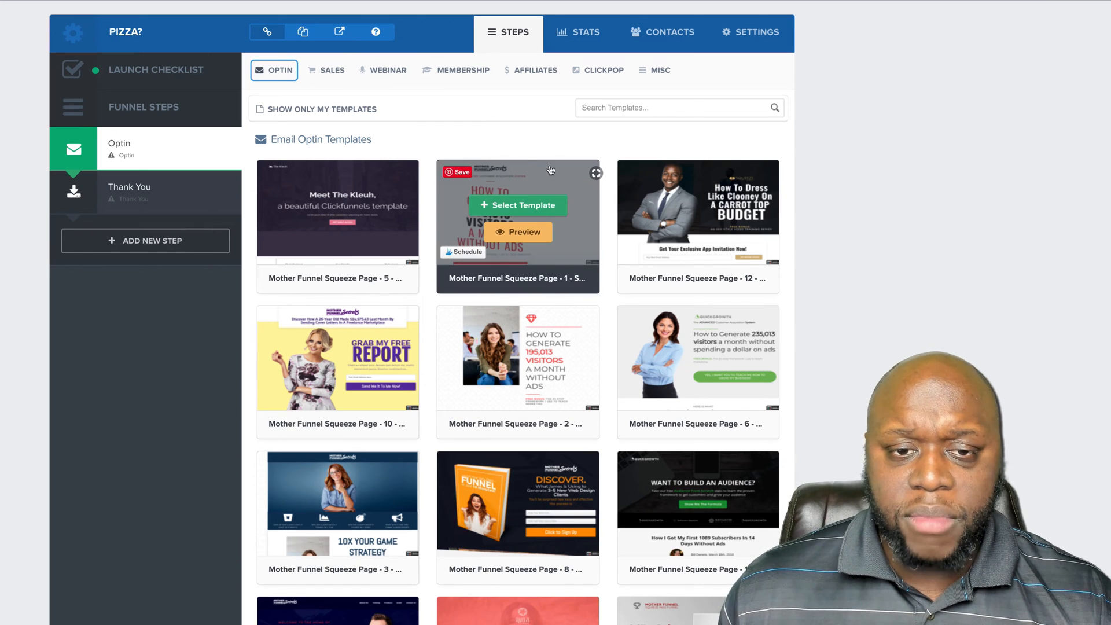
{"action": "mouse_move", "coordinate": [415, 80]}
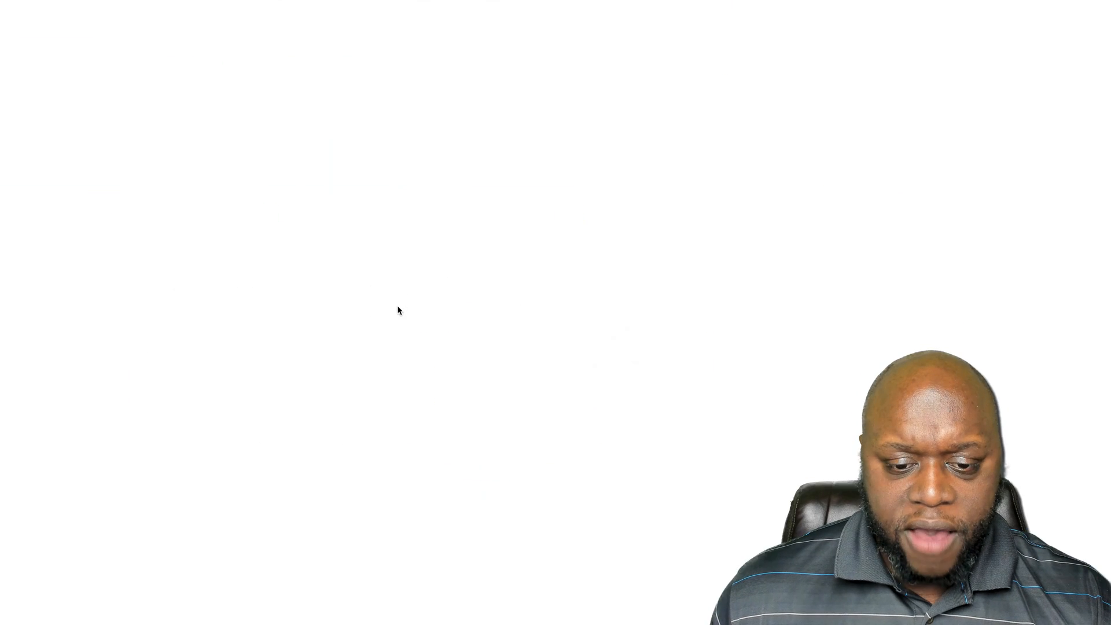
{"action": "scroll", "coordinate": [397, 304], "scroll_direction": "down", "scroll_amount": 1}
{"action": "scroll", "coordinate": [398, 310], "scroll_direction": "up", "scroll_amount": 3}
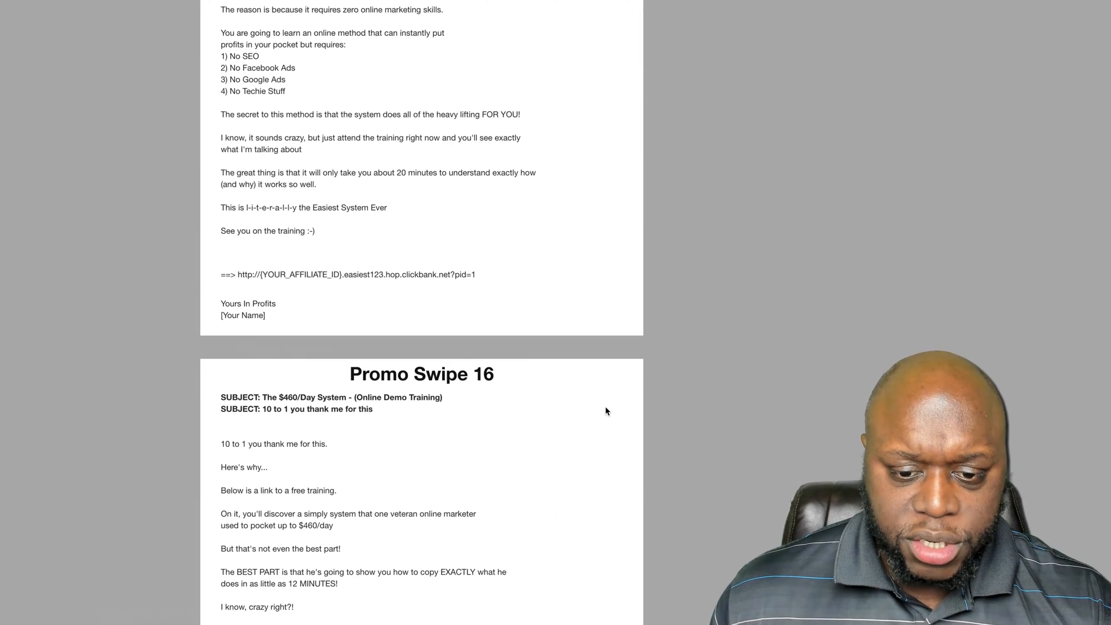
{"action": "scroll", "coordinate": [450, 433], "scroll_direction": "down", "scroll_amount": 3}
{"action": "scroll", "coordinate": [450, 433], "scroll_direction": "up", "scroll_amount": 3}
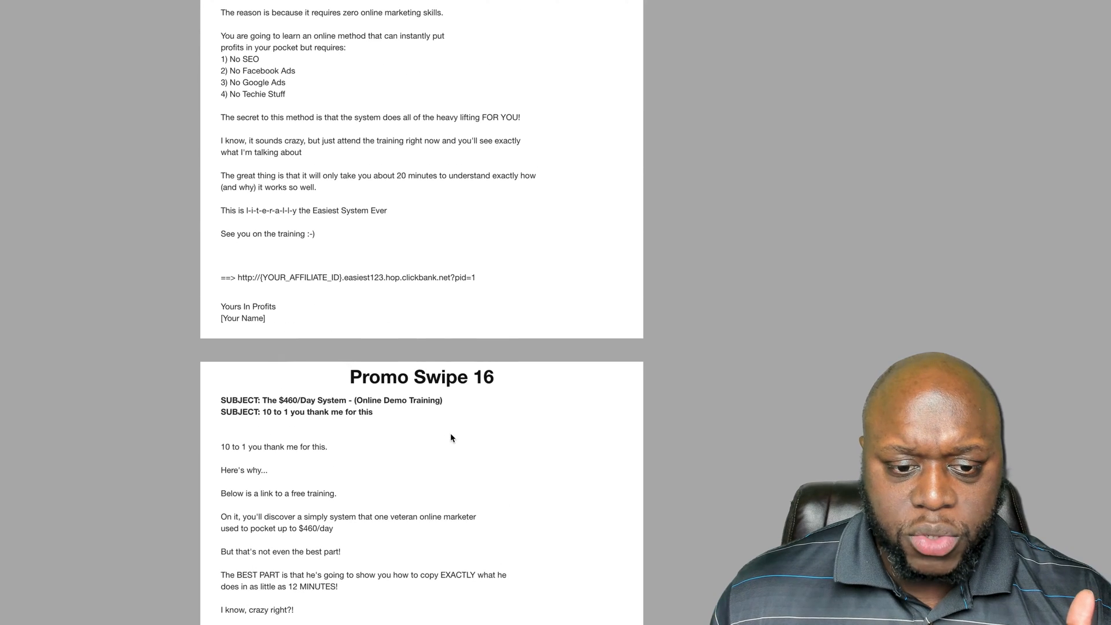